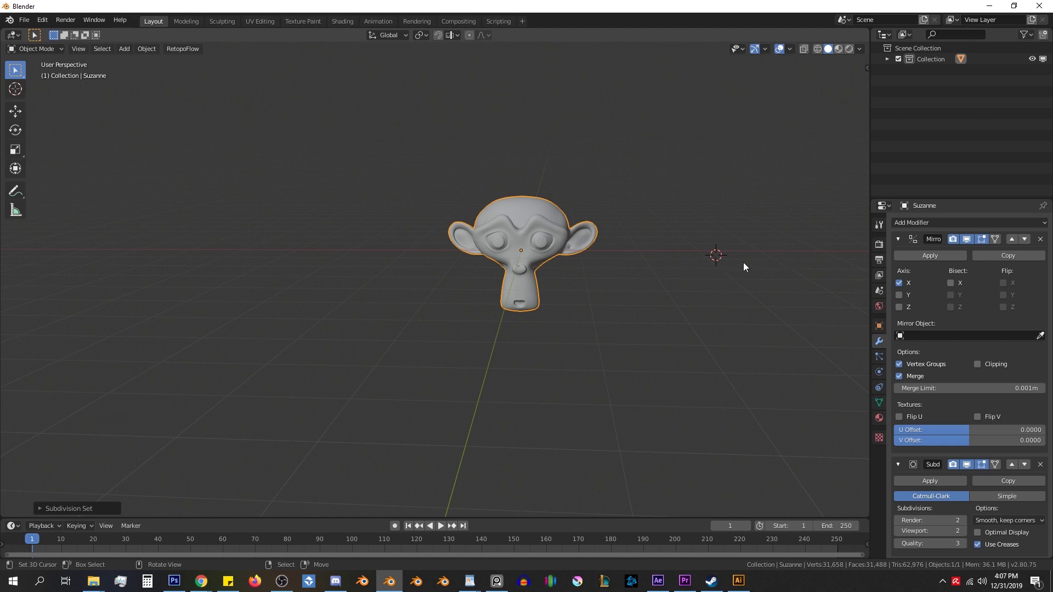
Step: Create a GP taper curve with the Lineworks tools and widen the sidebar to enlarge the curve graph
key("n")
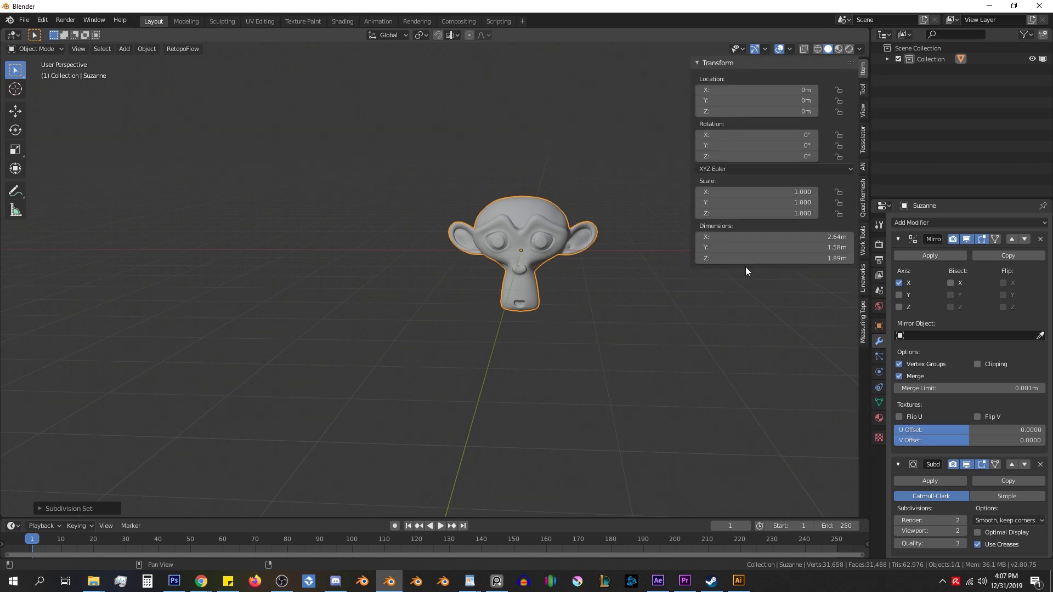
left_click(864, 282)
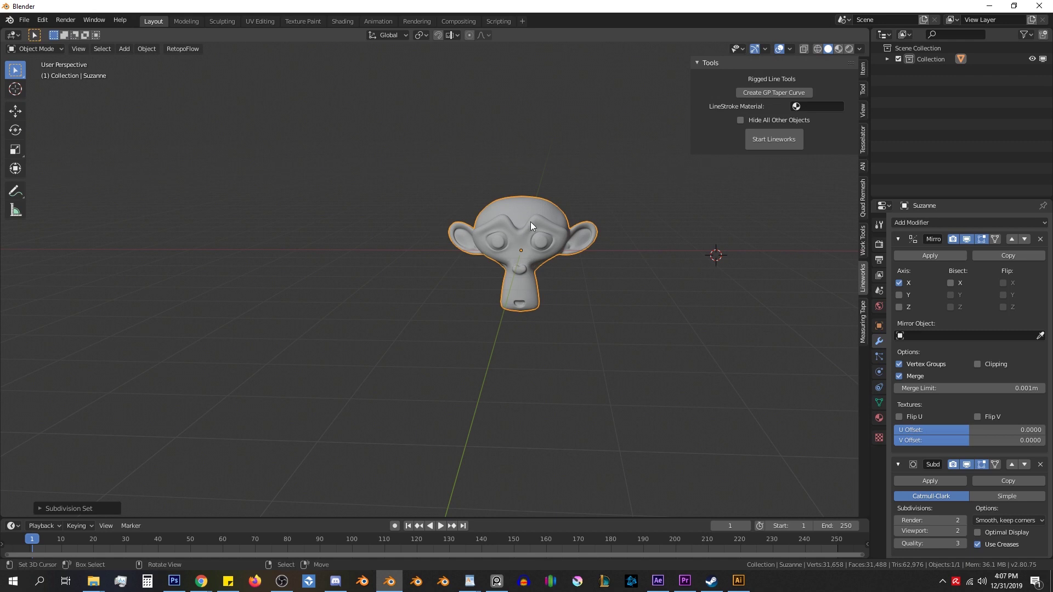
left_click(764, 94)
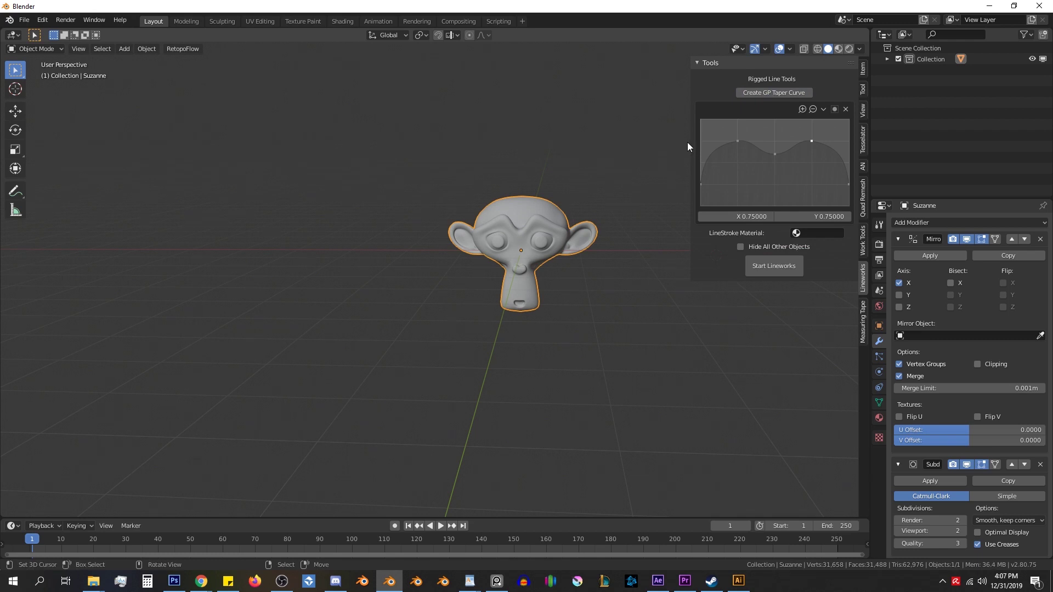
left_click_drag(689, 142, 643, 142)
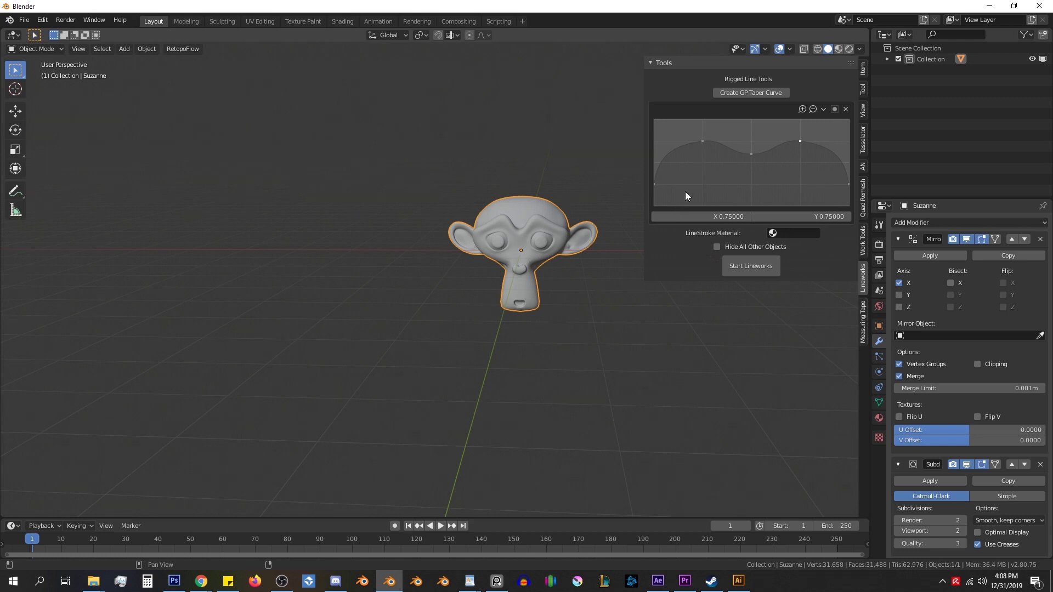
left_click(742, 189)
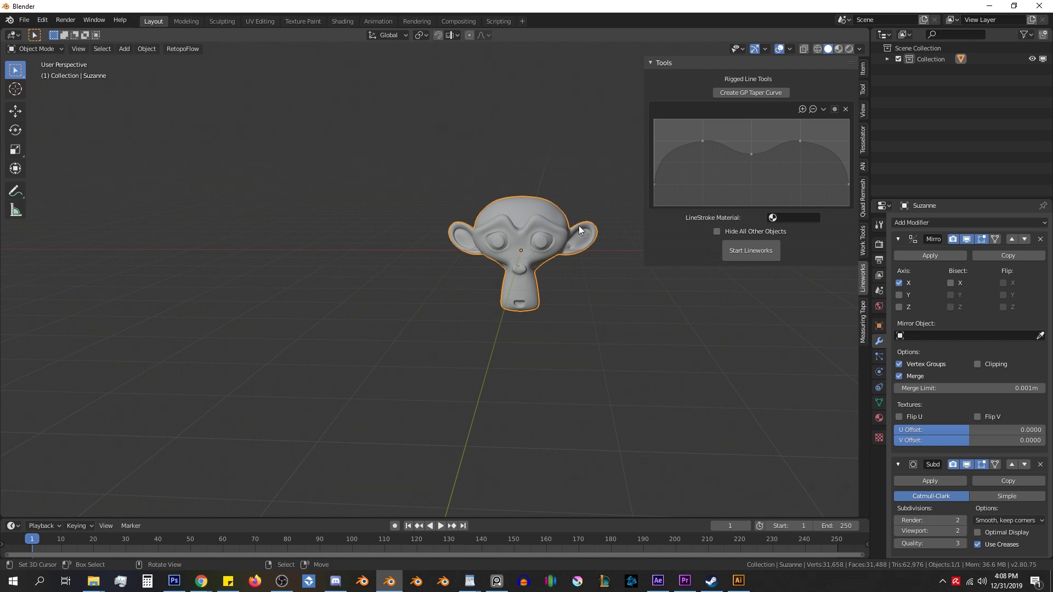
Step: Set the LineStroke material to Line Material and remove the material slot from the monkey head
left_click(810, 220)
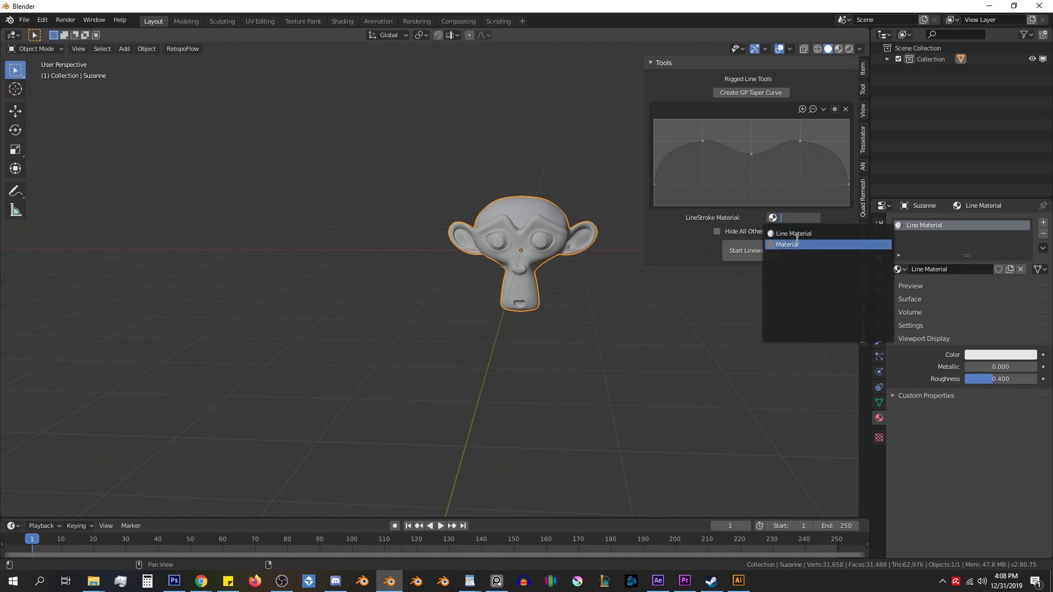
left_click(786, 230)
left_click(1043, 235)
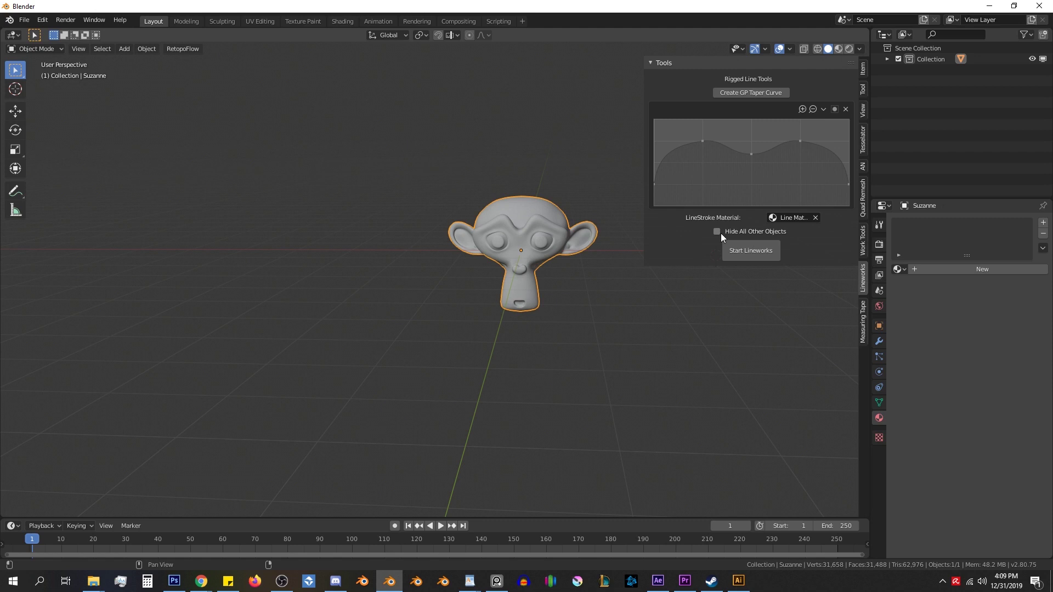
Step: Add a cube and duplicate it so that three rotated cubes surround and partly cover the monkey head
left_click(502, 242)
middle_click_drag(501, 243, 595, 376)
key("shift+a")
left_click(486, 268)
key("shift+d")
left_click(546, 249)
middle_click_drag(545, 249, 568, 339)
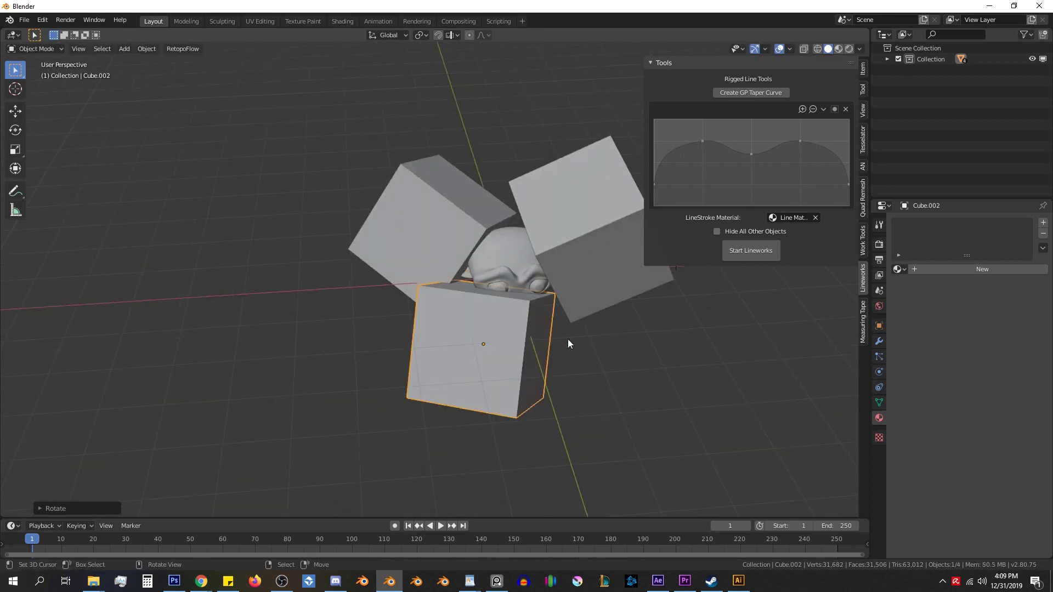
Step: Select the monkey head, enable Hide All Other Objects and start Lineworks on it
left_click(518, 268)
scroll(499, 261, "up", 2)
middle_click_drag(500, 265, 715, 228)
left_click(716, 231)
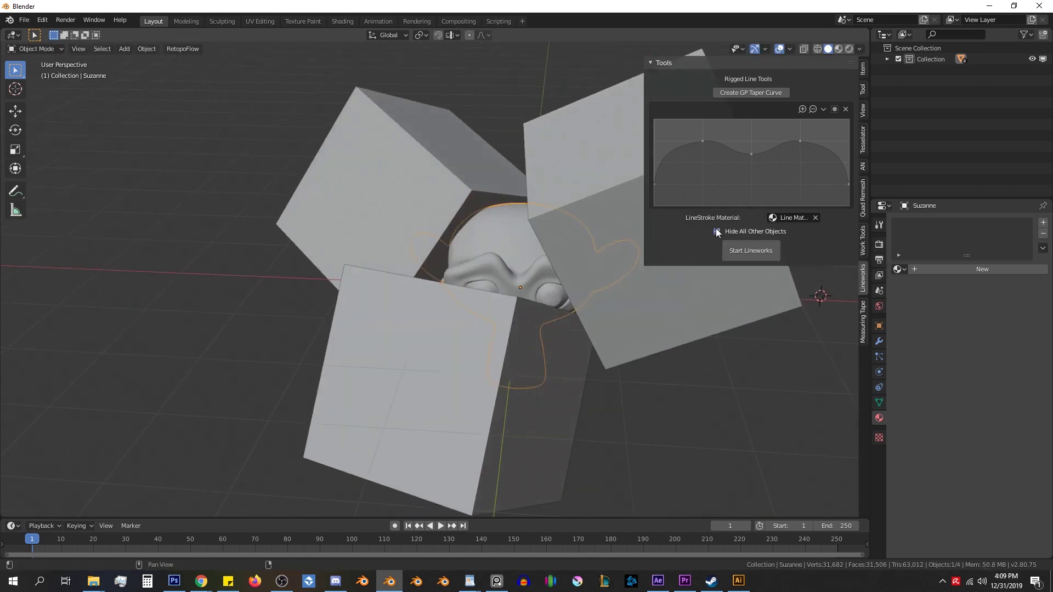
left_click(761, 252)
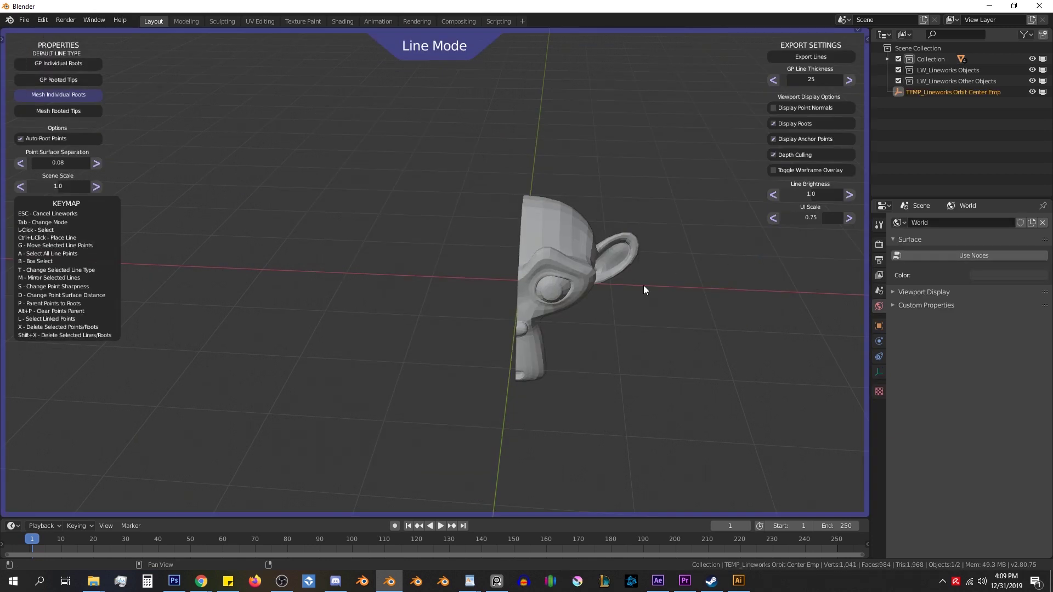
Step: Inspect the isolated monkey mesh in Line Mode from several angles and cancel Lineworks
middle_click_drag(643, 288, 498, 261)
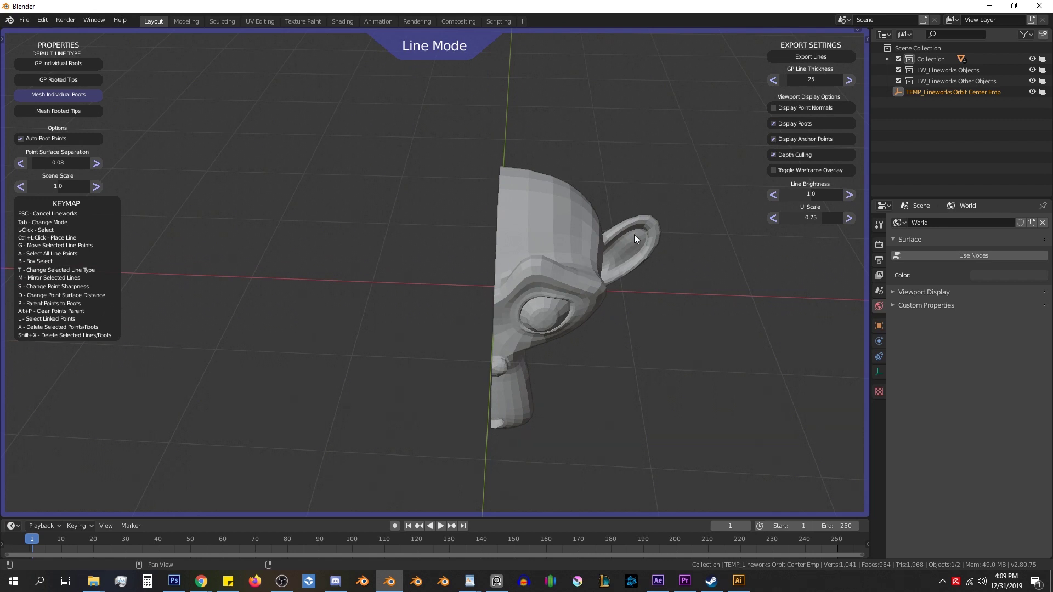
middle_click_drag(650, 249, 611, 258)
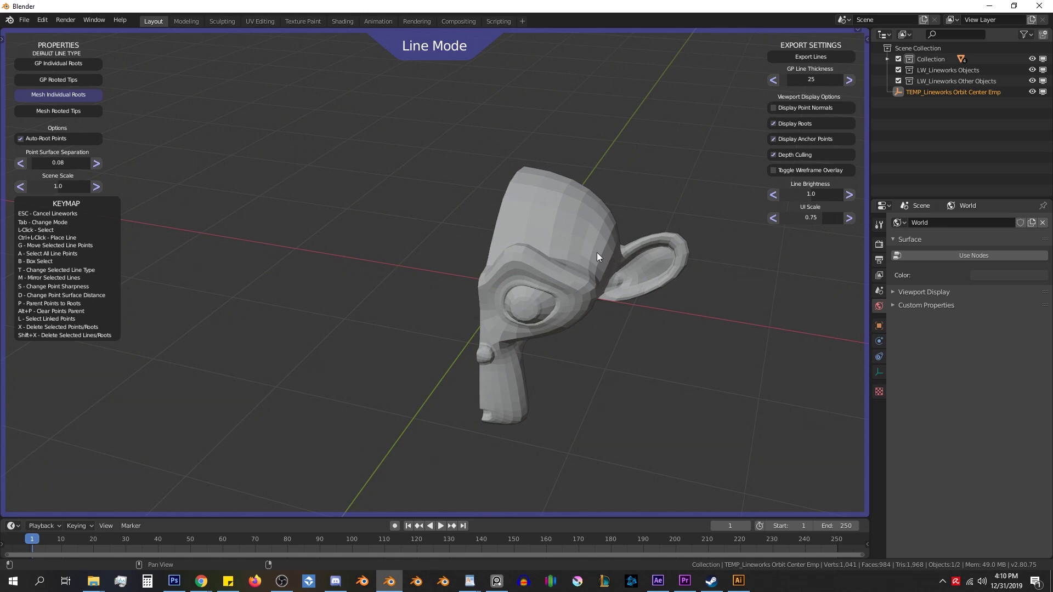
key("Escape")
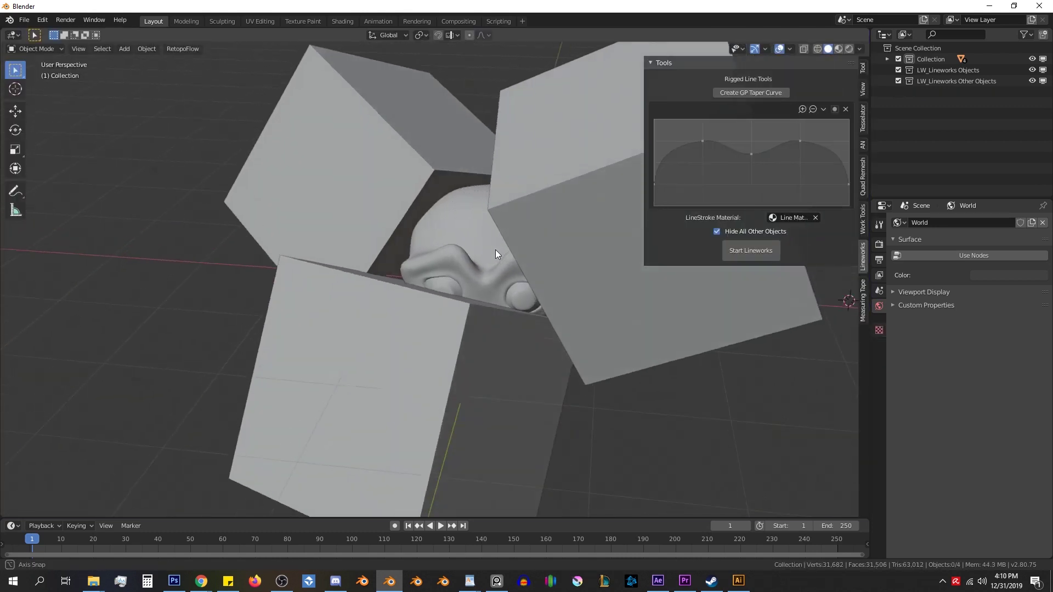
Step: Select the monkey head between the cubes and display its modifier stack
left_click(483, 252)
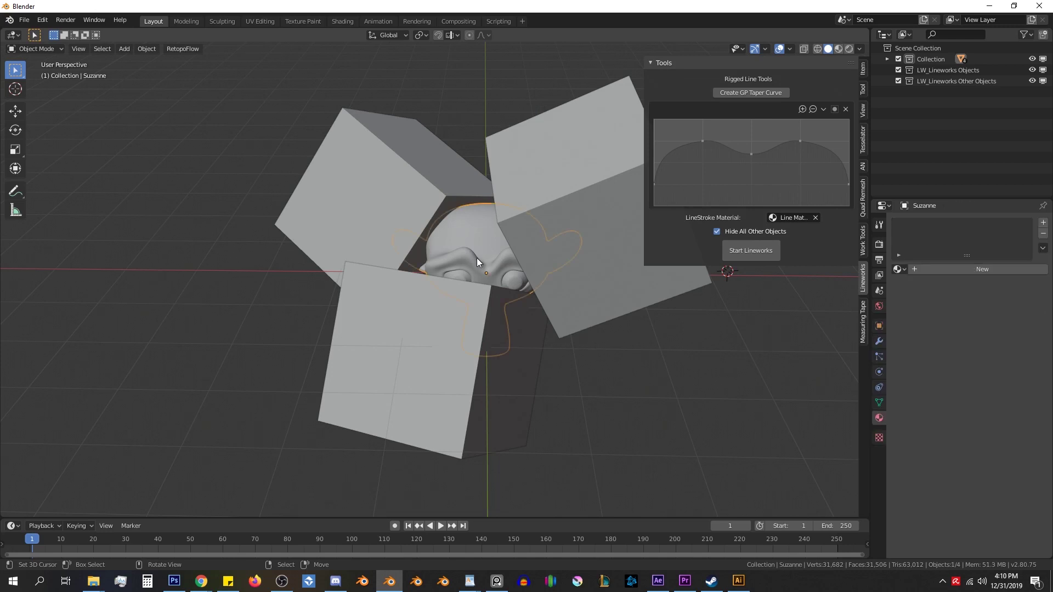
left_click(879, 341)
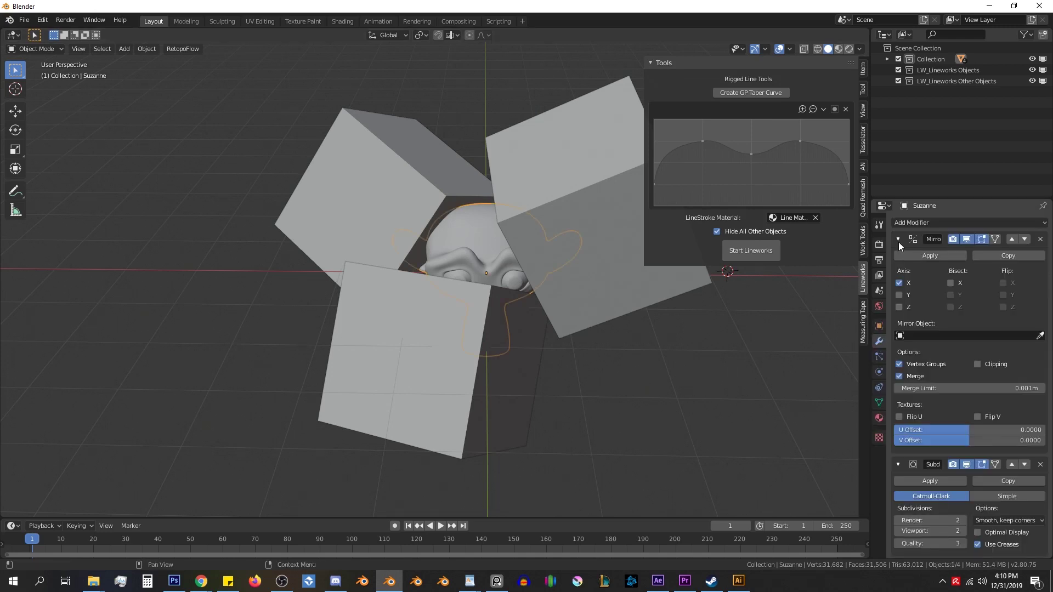
scroll(928, 255, "down", 1)
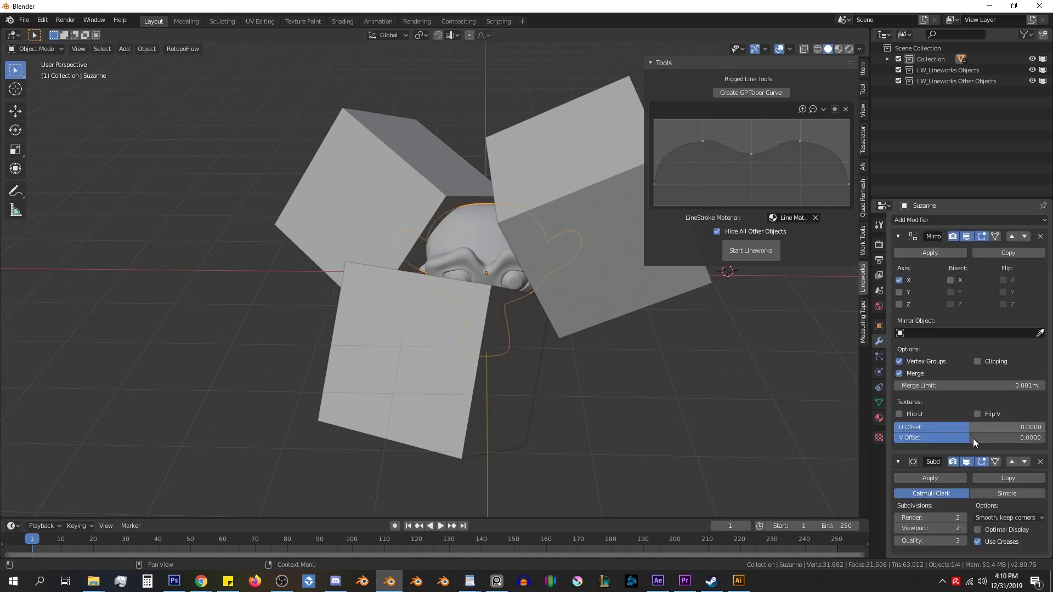
Step: Undo the cubes added around the monkey head
key("ctrl+z")
key("ctrl+z")
Step: Examine which half of the monkey head has real geometry in Edit Mode and return to Object Mode
key("ctrl+Tab")
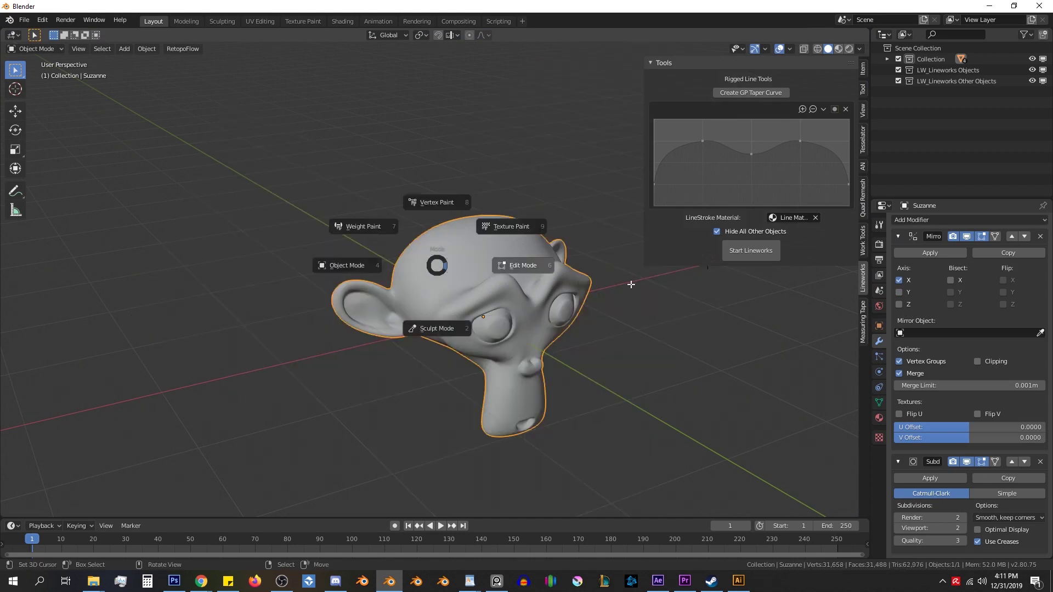
left_click(630, 284)
middle_click_drag(631, 284, 536, 209)
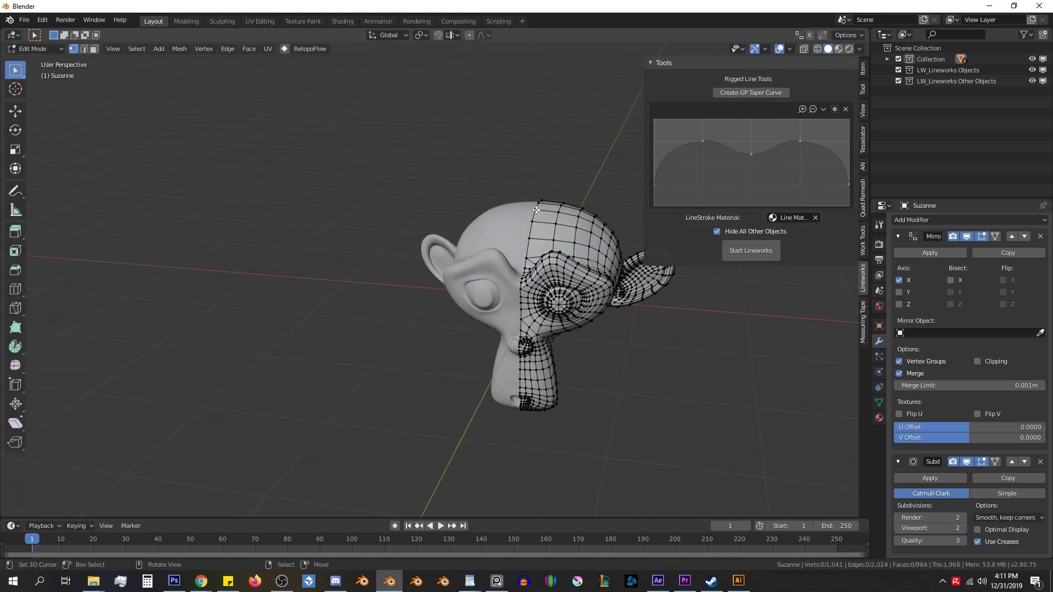
middle_click_drag(530, 262, 560, 331)
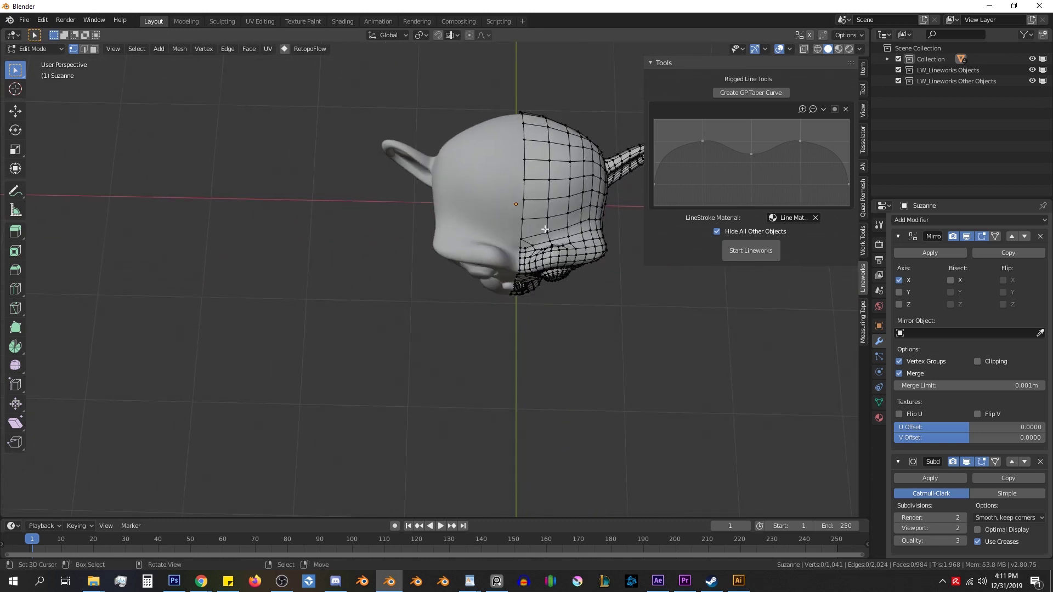
middle_click_drag(535, 201, 493, 173)
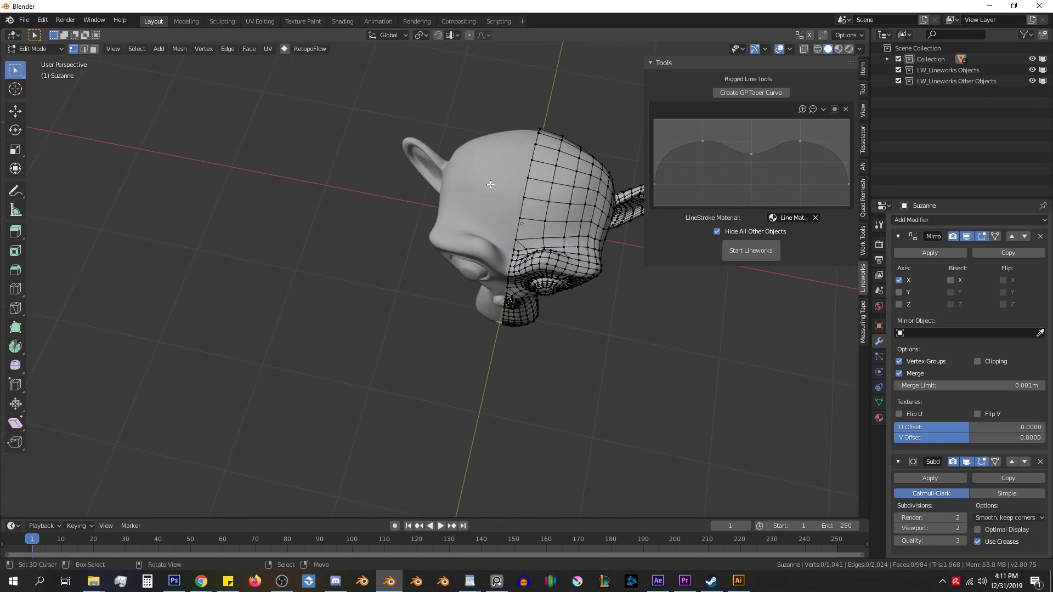
key("Tab")
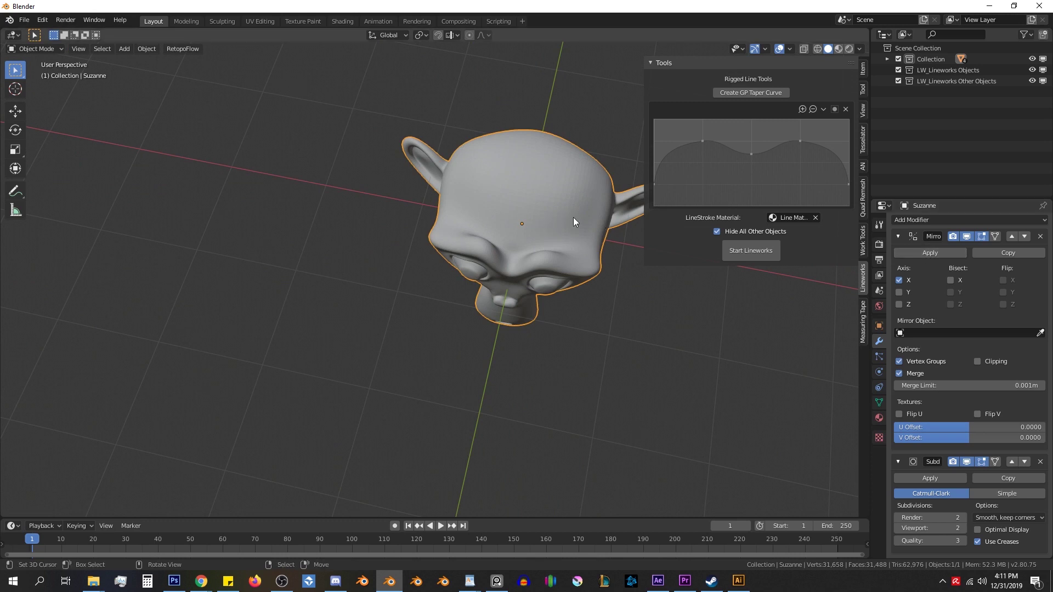
Step: Apply the Mirror modifier on the monkey head
middle_click_drag(513, 214, 531, 156)
middle_click_drag(564, 212, 512, 232)
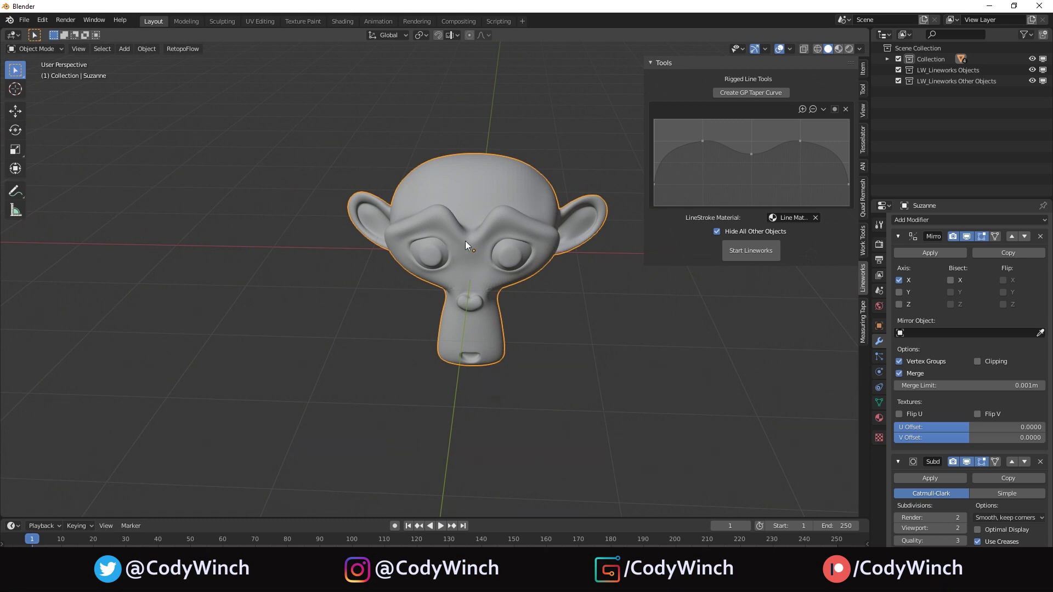
left_click(942, 255)
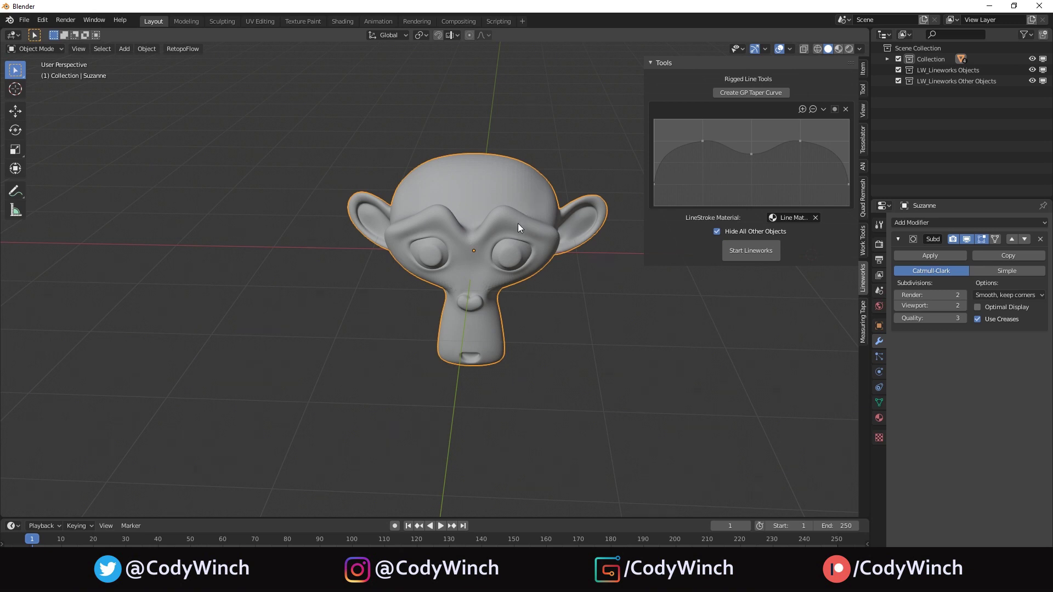
Step: Start Lineworks on the mirrored monkey head, inspect the whole mesh in Line Mode and cancel Lineworks
left_click(750, 252)
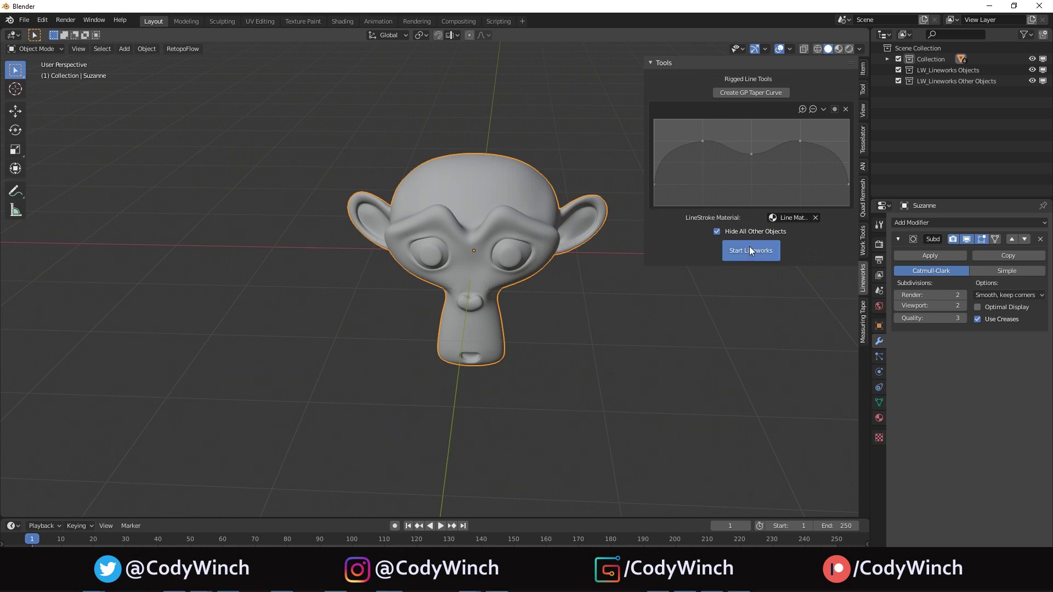
middle_click_drag(456, 189, 588, 239)
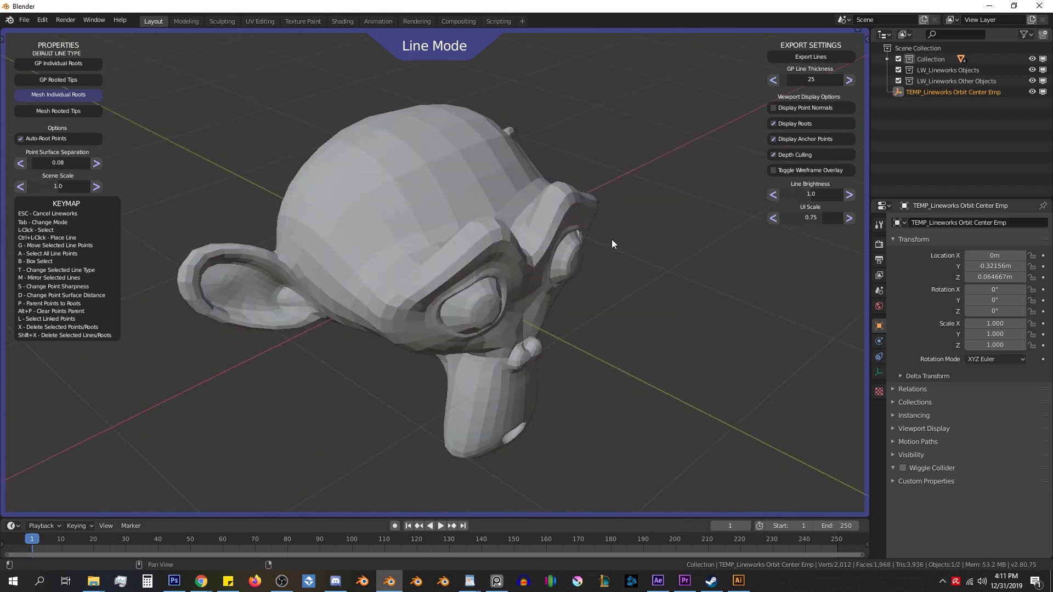
key("Escape")
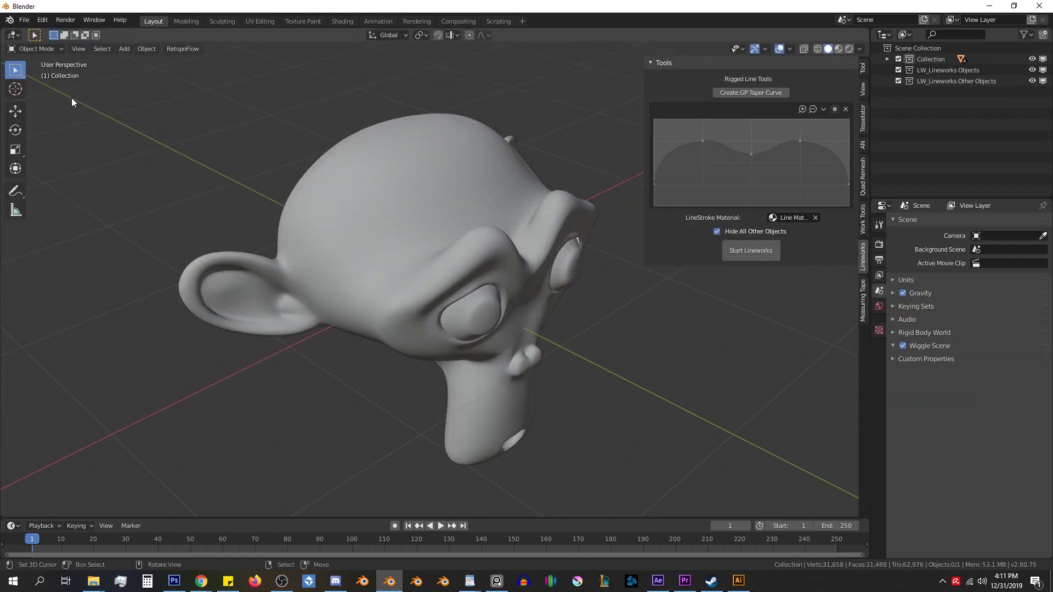
Step: Open the recent file 04_070_B.anim_char_only.blend
left_click(24, 20)
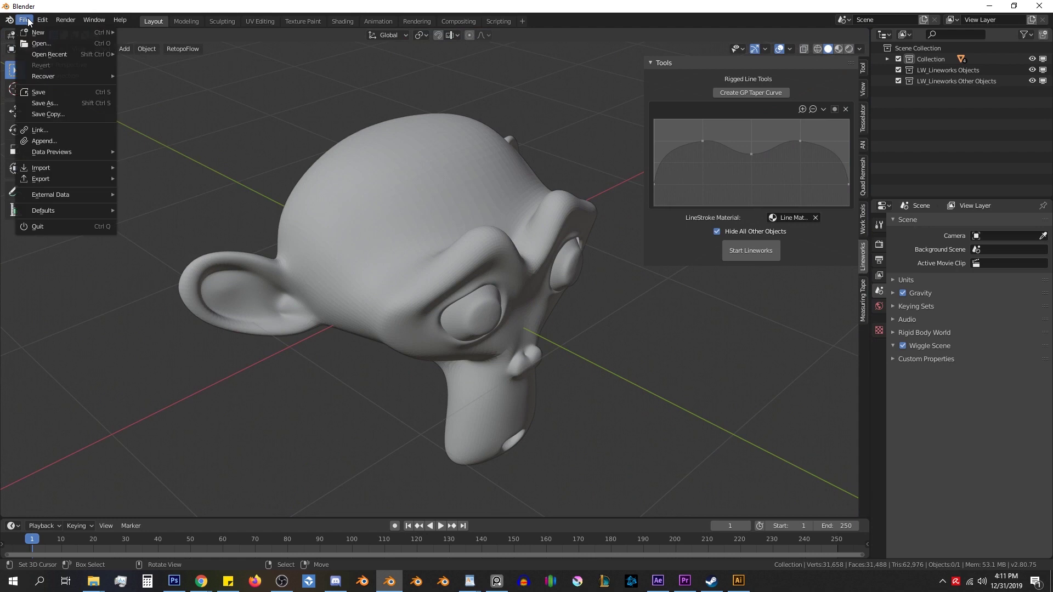
mouse_move(54, 58)
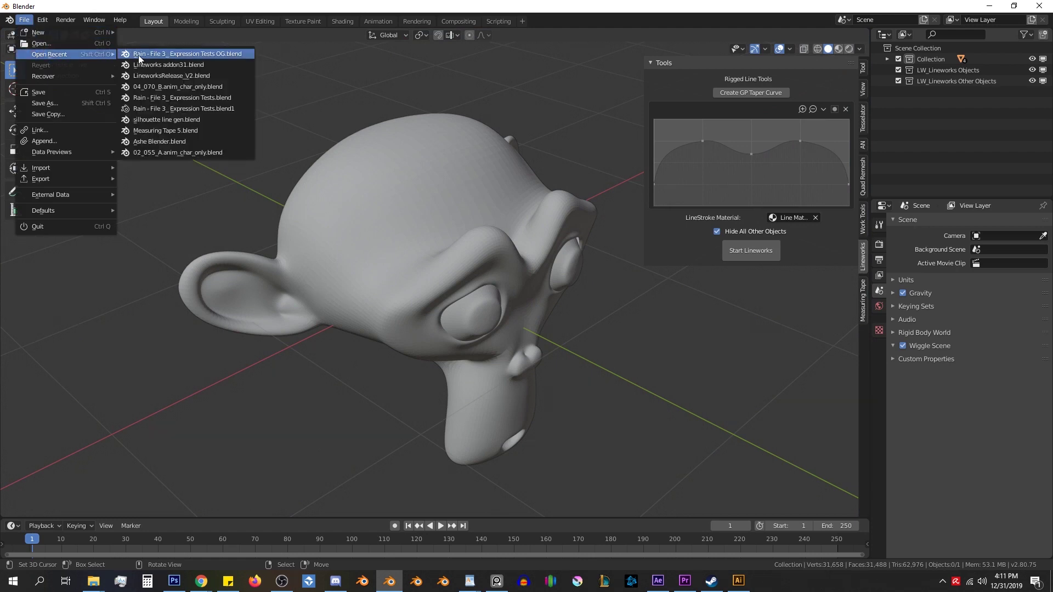
left_click(181, 87)
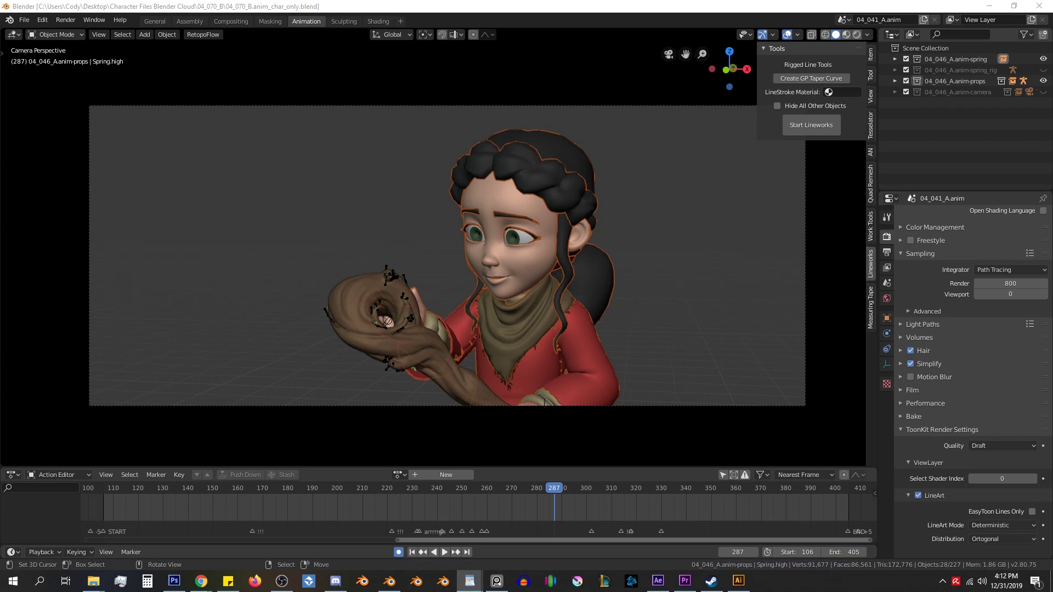
Step: Select the Spring.high character outside the camera view and try to move it in the scene
left_click(538, 243)
mouse_move(534, 213)
middle_mouse_down()
mouse_move(557, 225)
mouse_move(614, 225)
mouse_move(520, 219)
middle_mouse_up()
key("KP_Decimal")
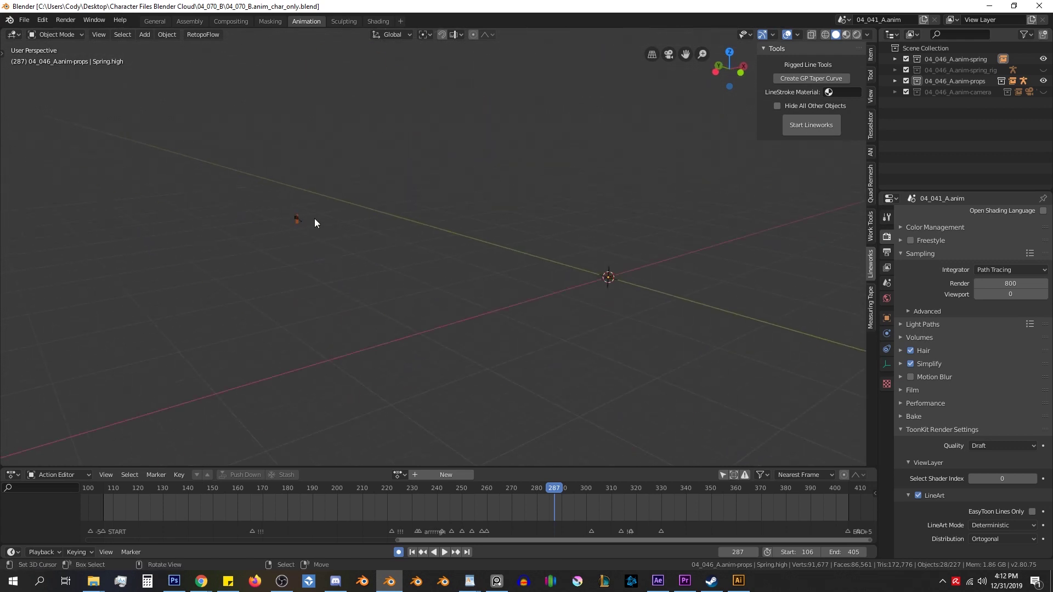
scroll(261, 219, "up", 8)
key("g")
middle_click_drag(375, 202, 564, 193)
left_click(613, 156)
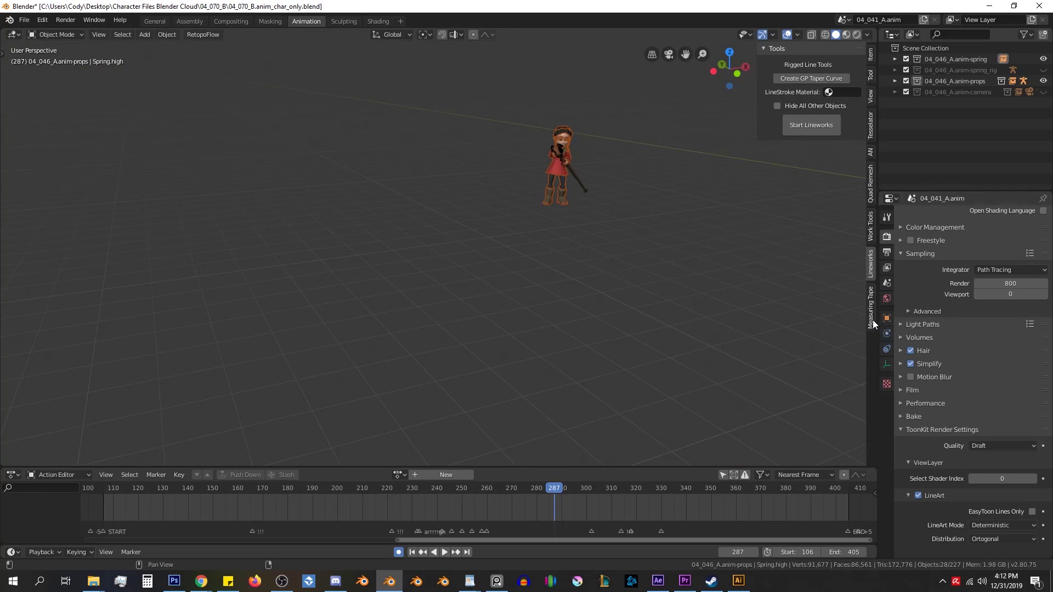
Step: Expand the 04_046_A.anim-props collection and its staff rig collection to show their contents
left_click(894, 81)
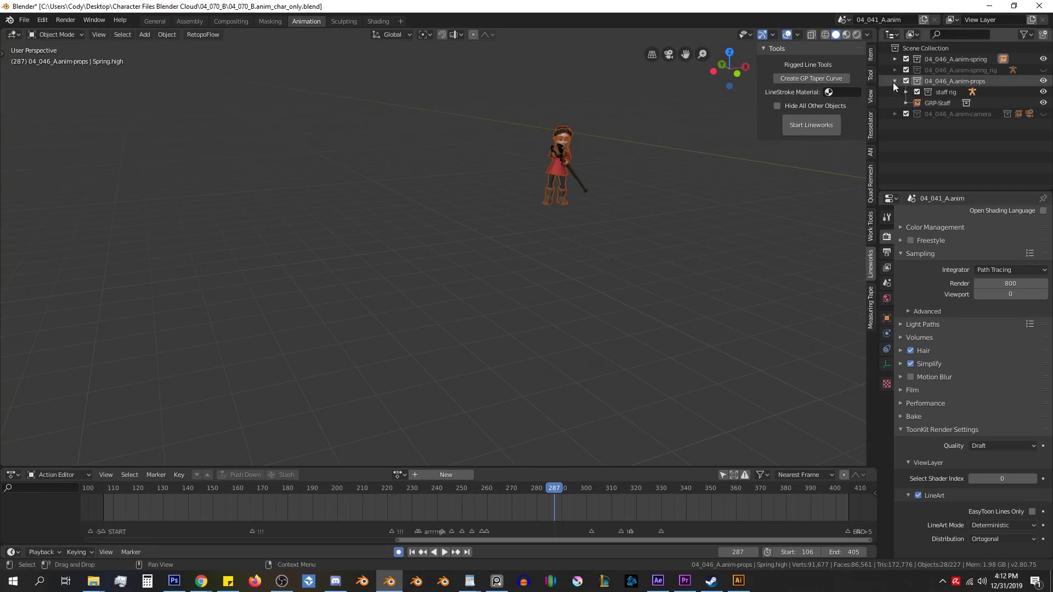
left_click(906, 92)
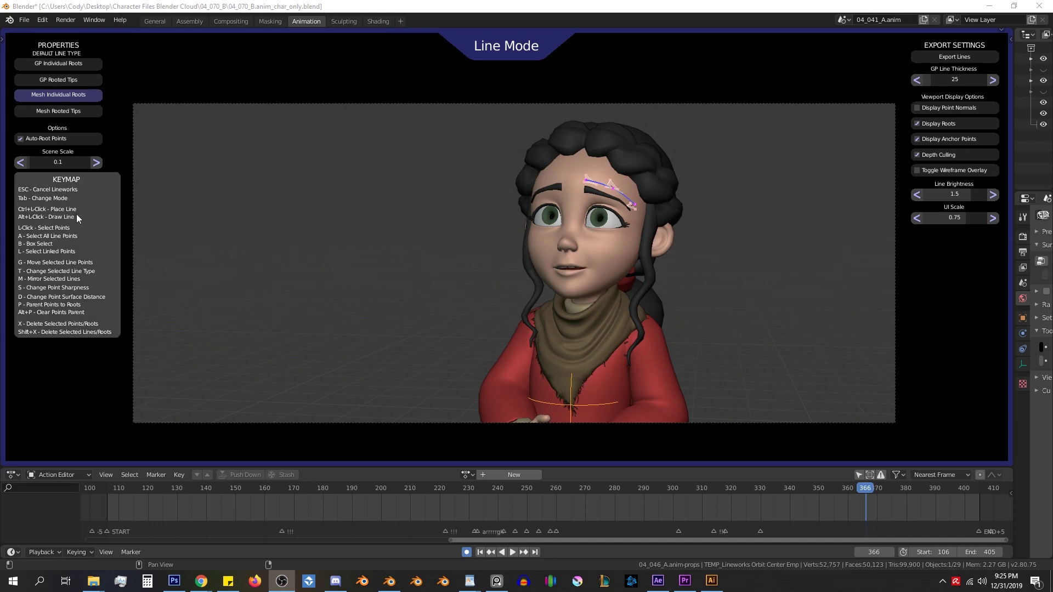
Step: Collapse the keymap list in Line Mode
left_click(79, 195)
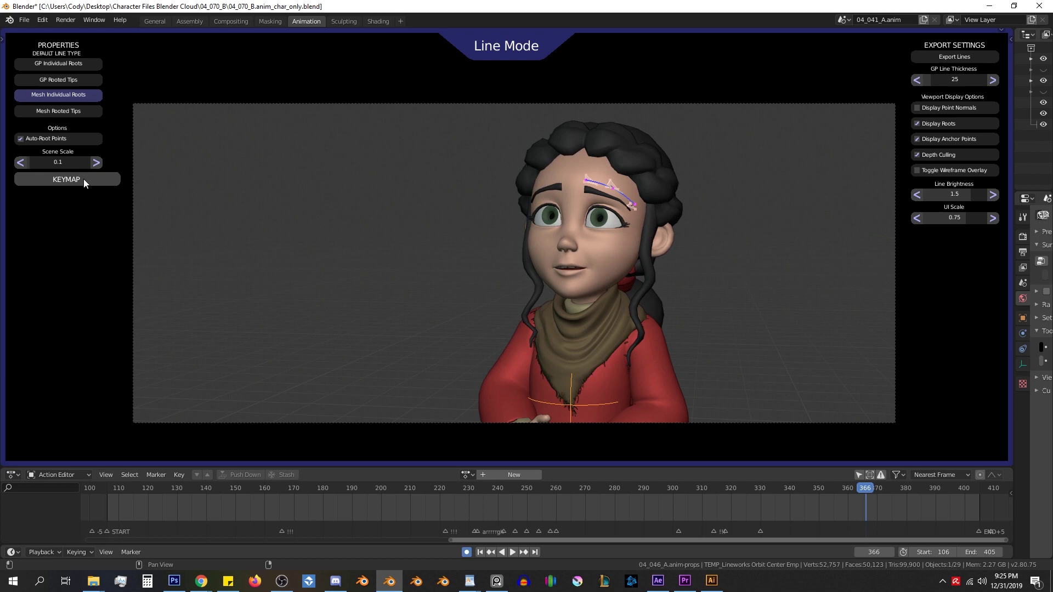
left_click(926, 58)
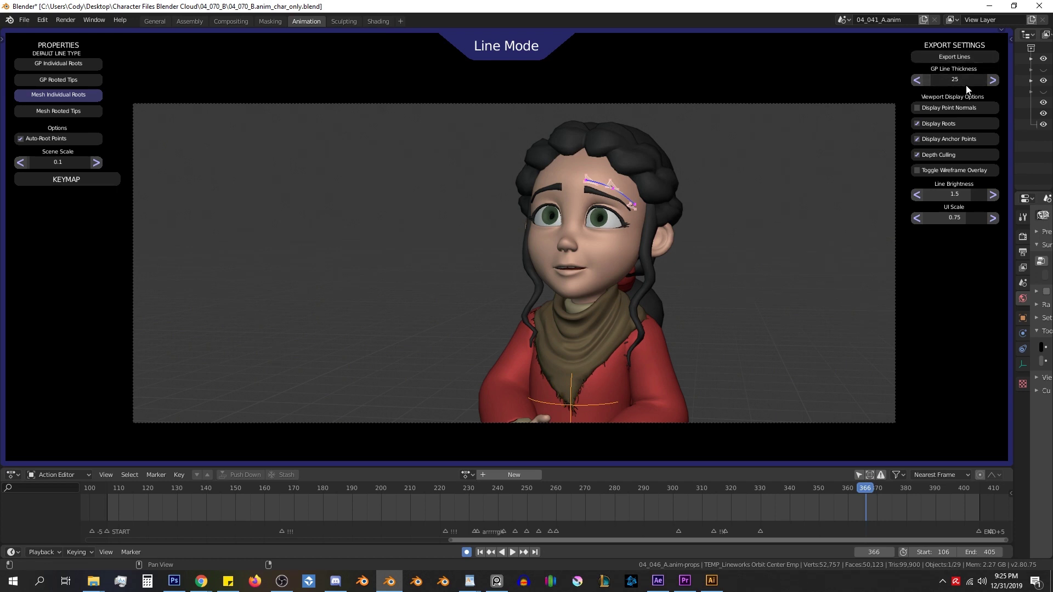
Step: Leave the camera view and display the point normals on the line above the character's eyebrow
left_click(958, 84)
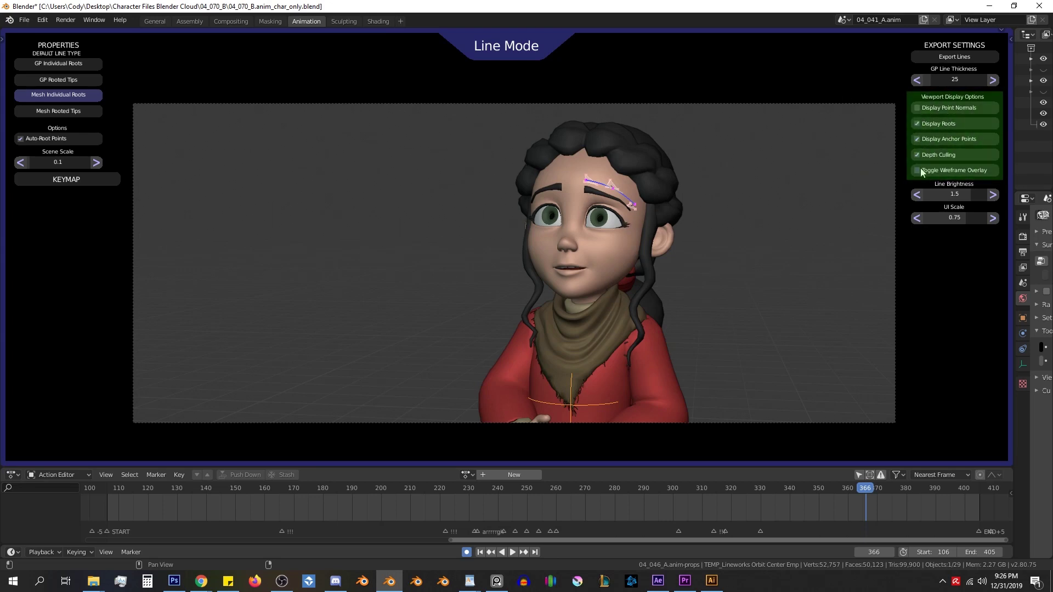
key("KP_0")
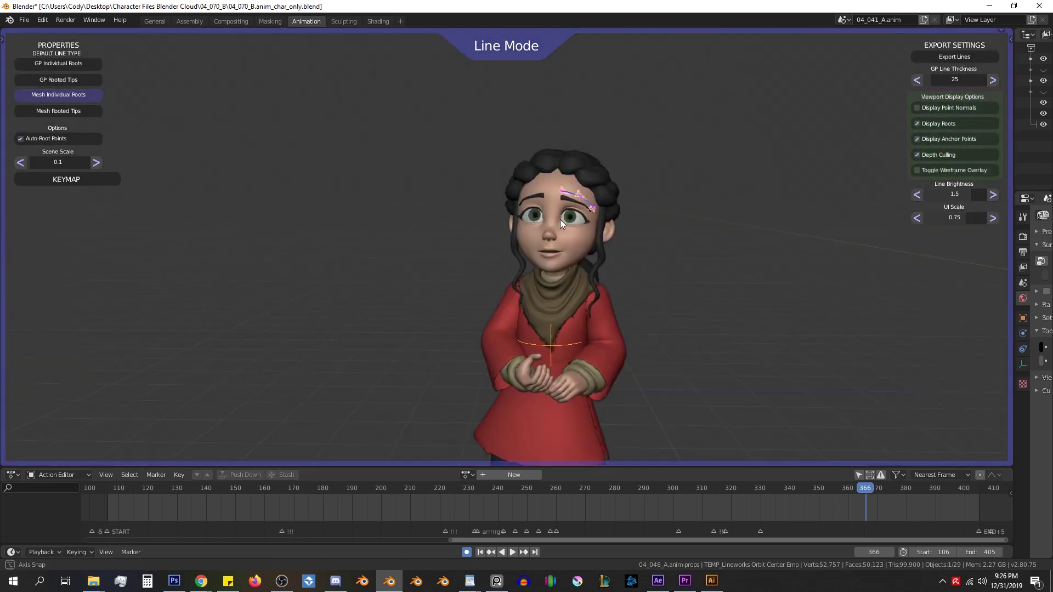
scroll(662, 248, "up", 5)
middle_click_drag(662, 248, 701, 236)
left_click(927, 107)
middle_click_drag(714, 165, 499, 165)
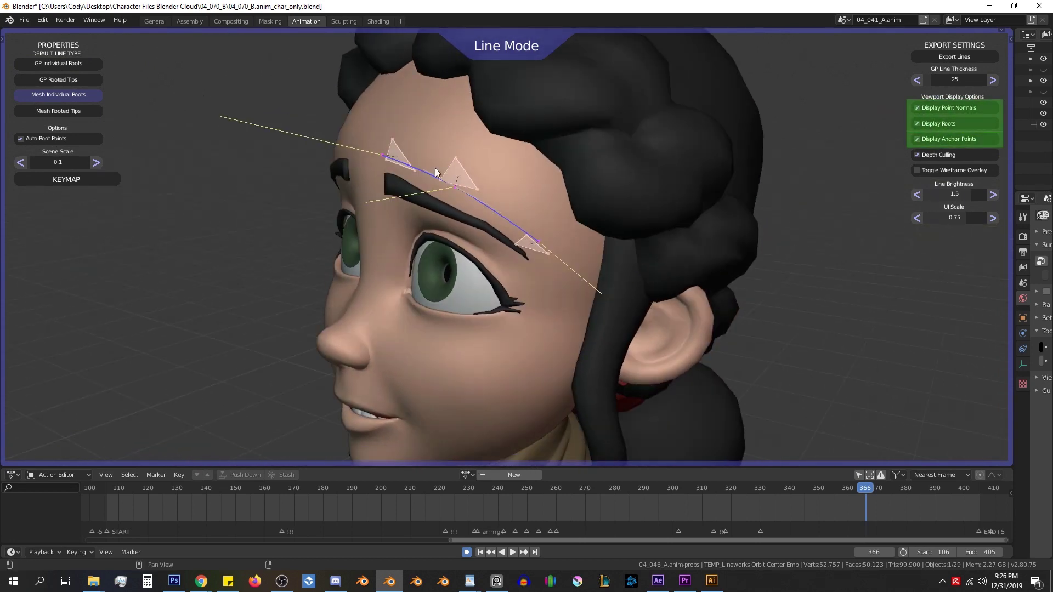
Step: Turn off Display Point Normals and toggle Display Roots off and back on
left_click(943, 108)
left_click(940, 124)
left_click(939, 124)
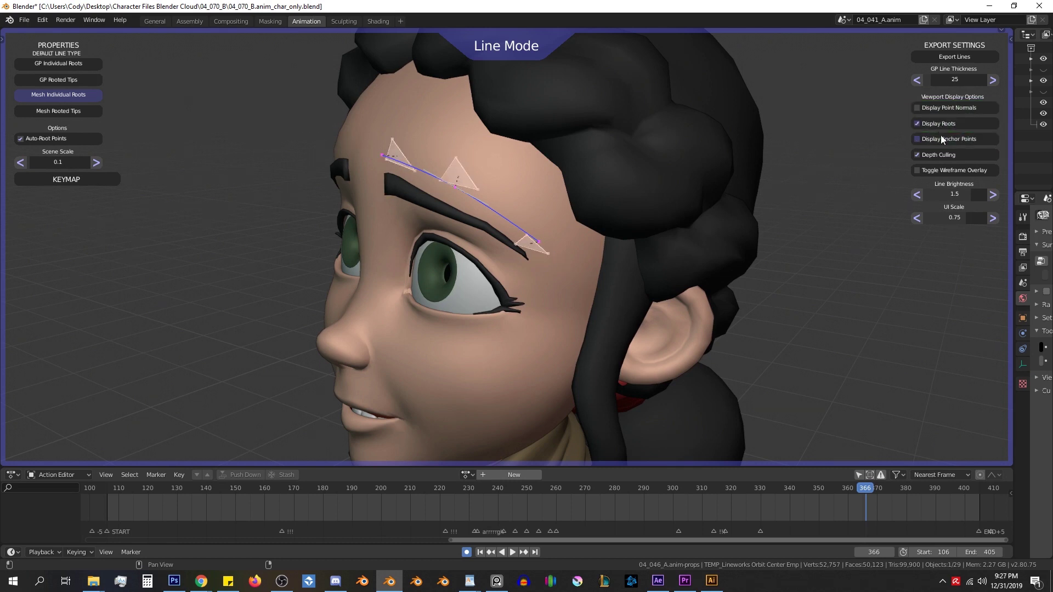
Step: Toggle Display Anchor Points and Depth Culling in Root Mode, leaving both enabled, and return to Line Mode
scroll(828, 138, "down", 3)
key("Tab")
left_click(945, 141)
left_click(944, 140)
left_click(933, 155)
left_click(934, 155)
key("Tab")
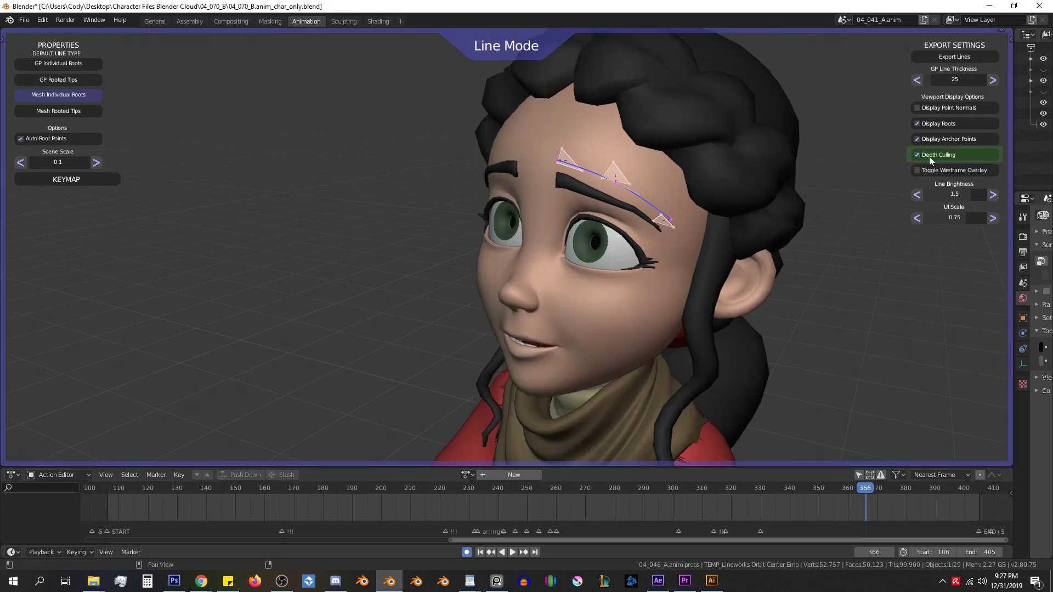
Step: Disable Depth Culling to inspect the line through the back of the head and in Root Mode, and re-enable it before returning to Line Mode
middle_click_drag(801, 159, 554, 194)
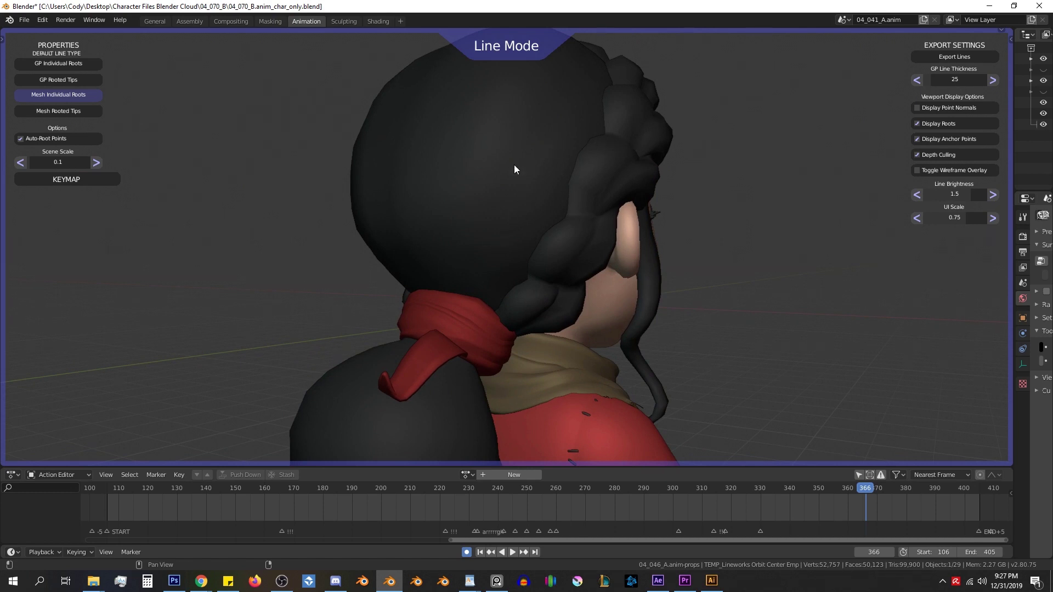
left_click(931, 157)
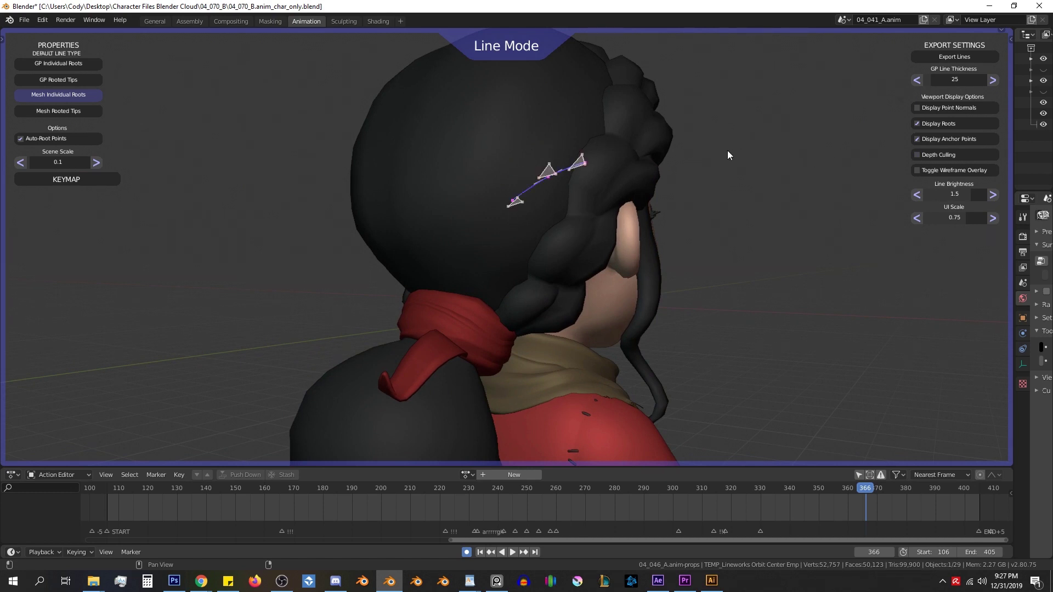
middle_click_drag(724, 157, 754, 190)
key("Tab")
middle_click_drag(662, 176, 723, 183)
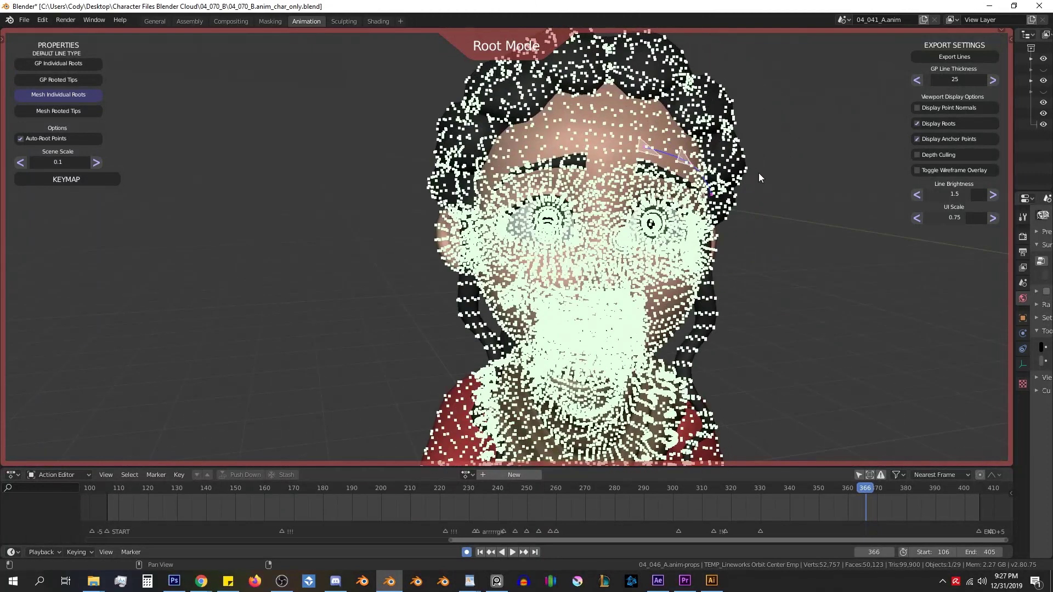
left_click(916, 156)
key("Tab")
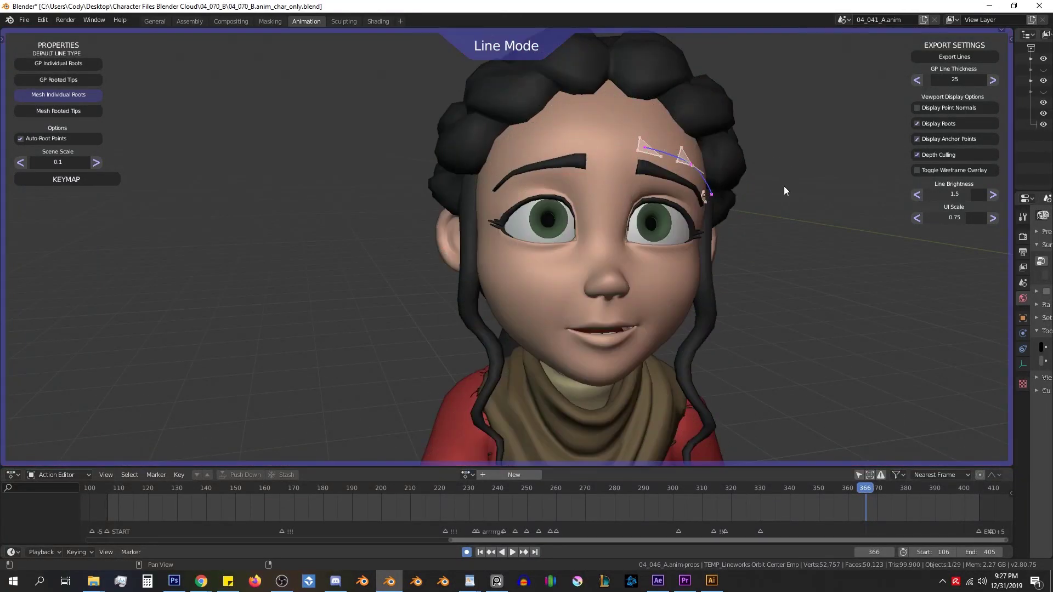
Step: Disable Depth Culling, try picking two anchor points of the forehead line, and enable Depth Culling again
left_click(939, 155)
middle_click_drag(792, 159, 625, 165)
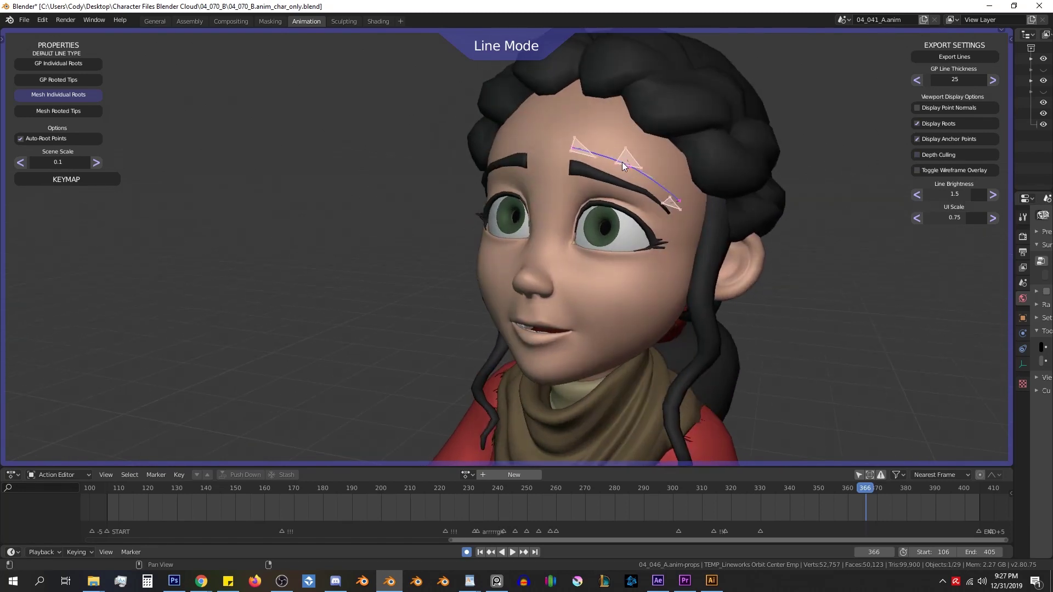
left_click(572, 148)
left_click(625, 157)
left_click(919, 157)
Step: Show the wireframe overlay on the character's head, view it from the front, and hide the overlay again
left_click(940, 170)
middle_click_drag(724, 173, 609, 195)
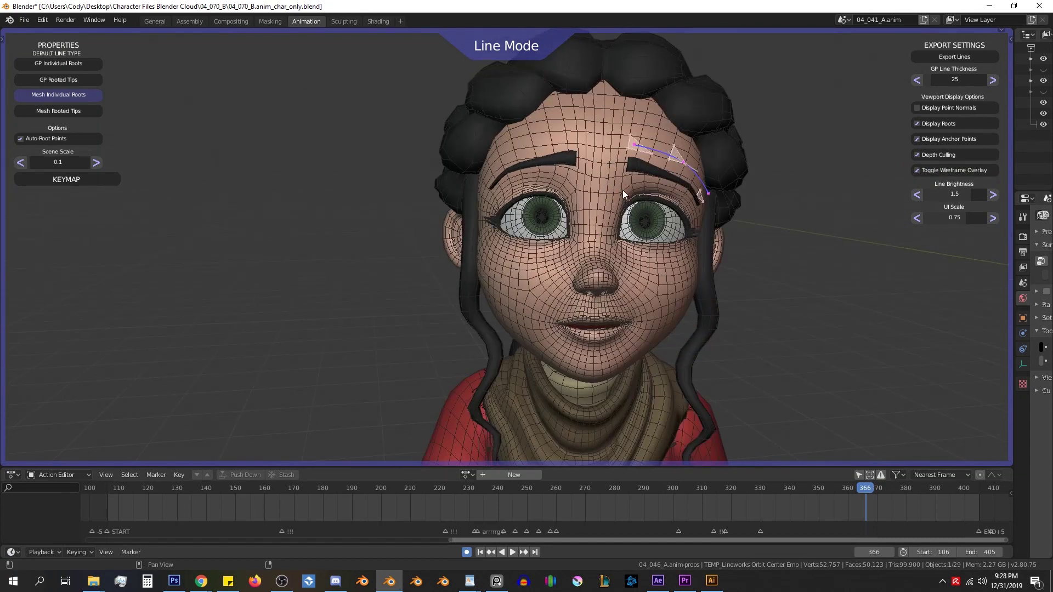
left_click(928, 170)
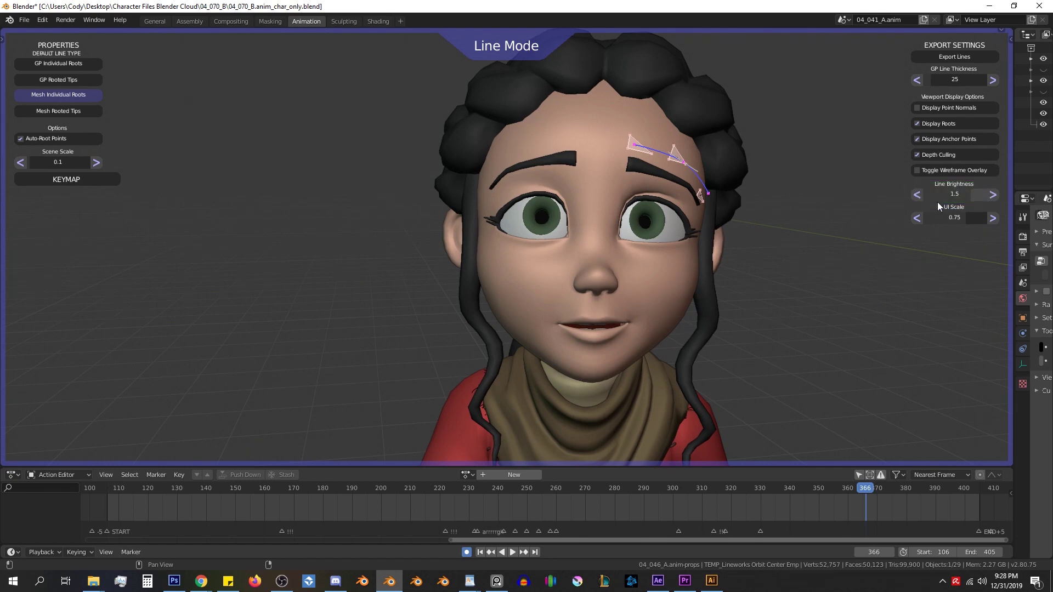
Step: Lower the Line Brightness past 0.3 to darken the forehead line and view it from the side
left_click(918, 195)
left_click(918, 195)
left_click(918, 194)
left_click(918, 194)
left_click(918, 194)
left_click(918, 194)
left_click(918, 195)
left_click(917, 195)
left_click(918, 195)
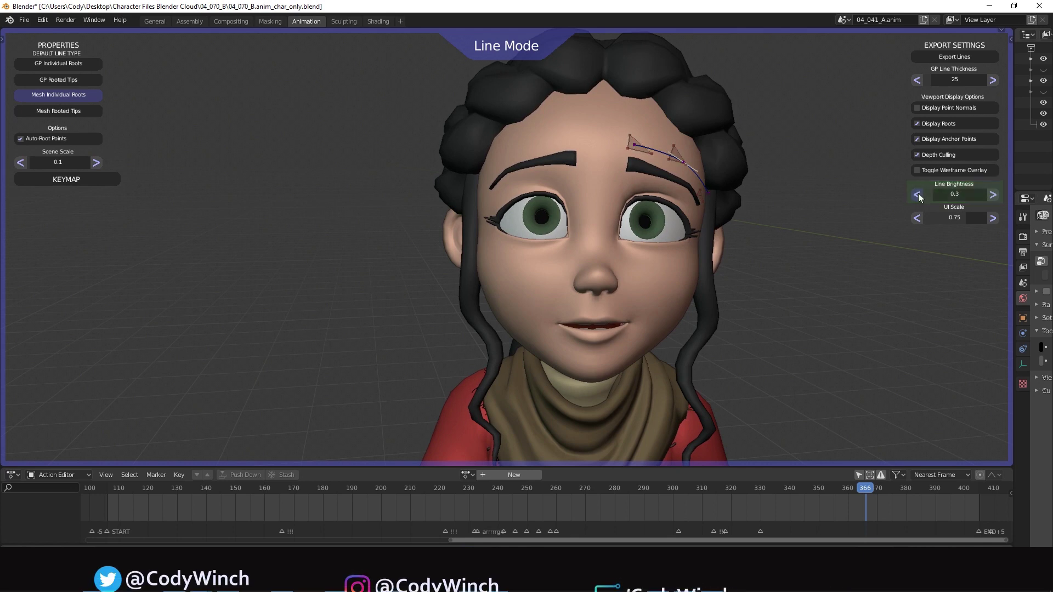
left_click(918, 195)
left_click(917, 195)
left_click(918, 195)
middle_click_drag(899, 192, 845, 179)
Step: Raise the Line Brightness back to 1.5
left_click(993, 195)
left_click(994, 195)
left_click(993, 195)
left_click(993, 195)
left_click(994, 195)
left_click(993, 195)
left_click(993, 195)
left_click(994, 195)
left_click(993, 195)
left_click(993, 195)
left_click(993, 194)
left_click(993, 194)
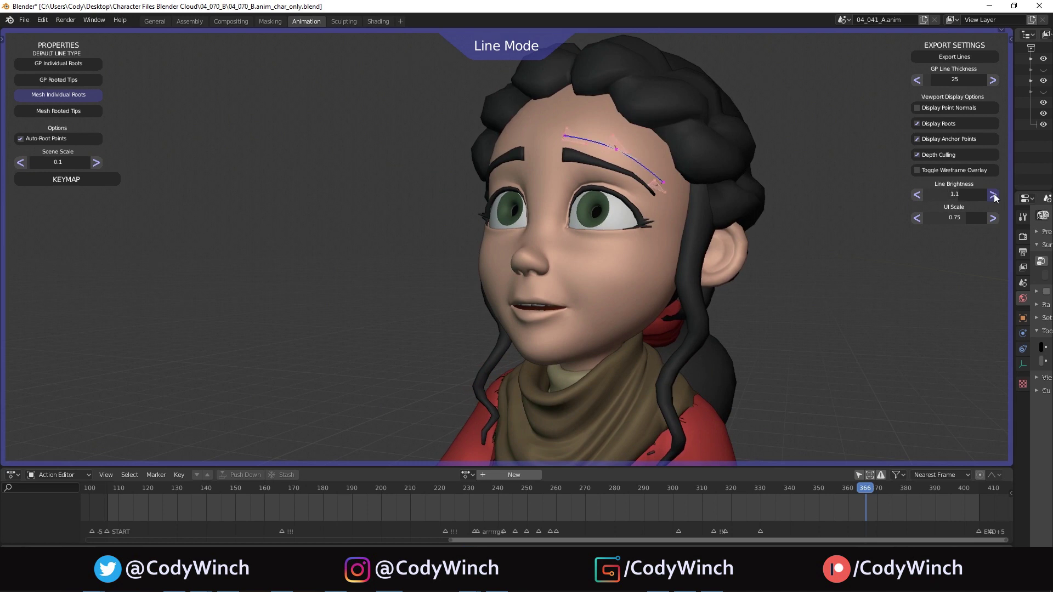
left_click(994, 195)
left_click(993, 195)
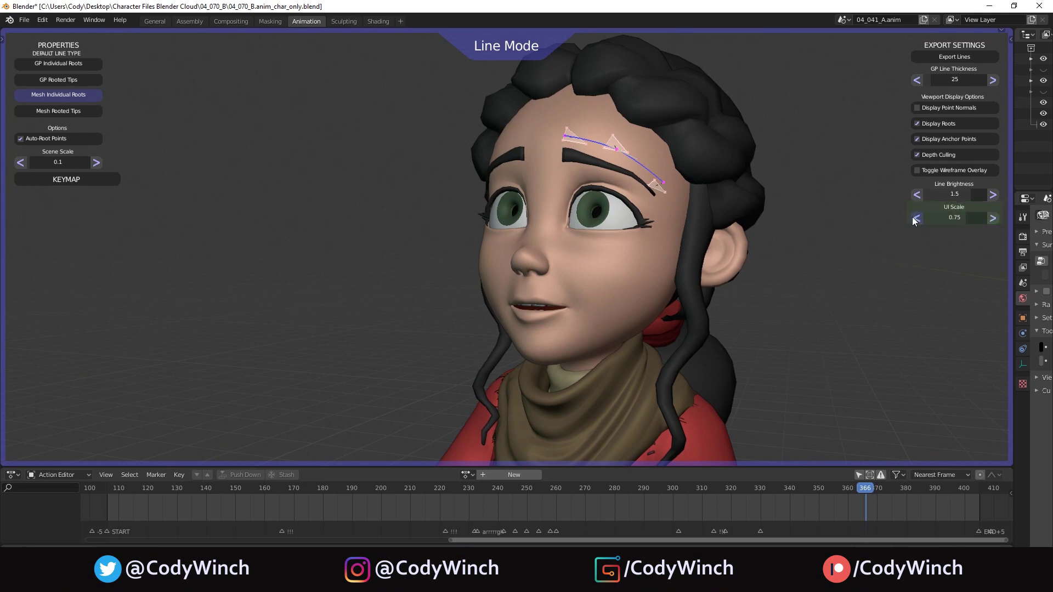
Step: Try a UI Scale of 1.0 and settle on 0.8
left_click(940, 218)
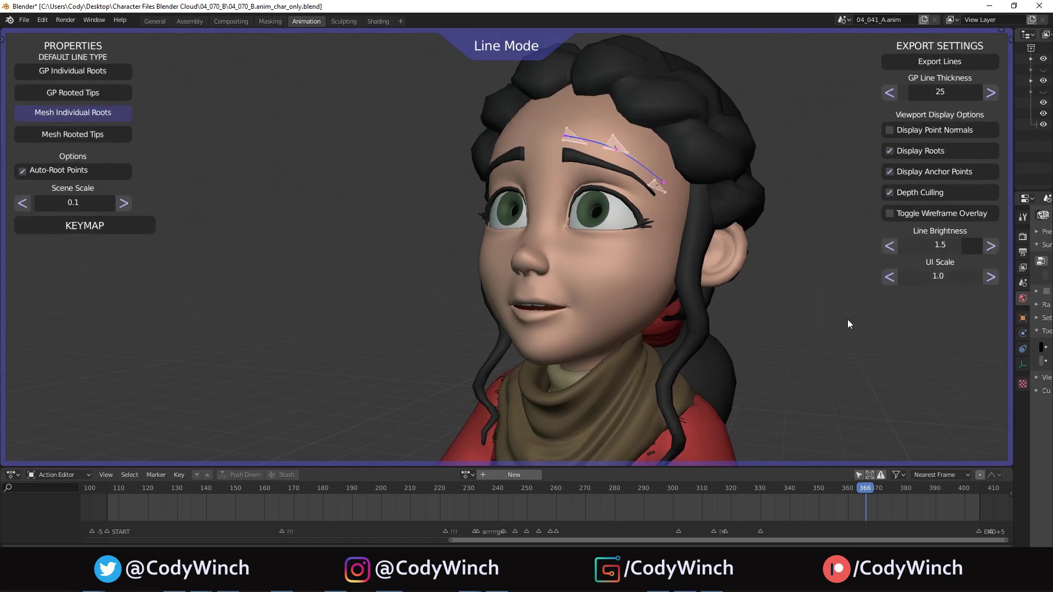
left_click(890, 277)
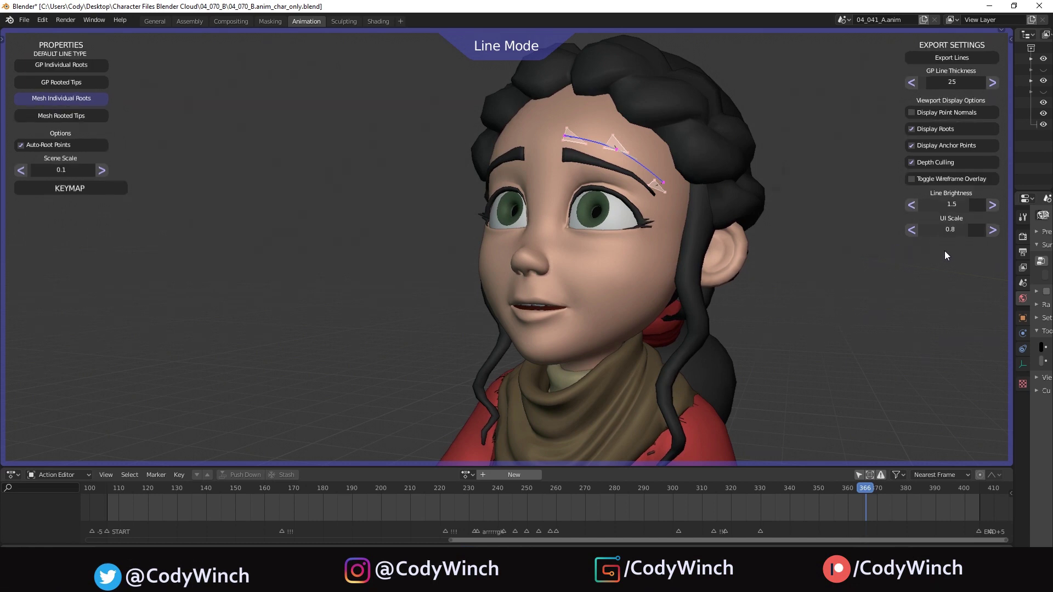